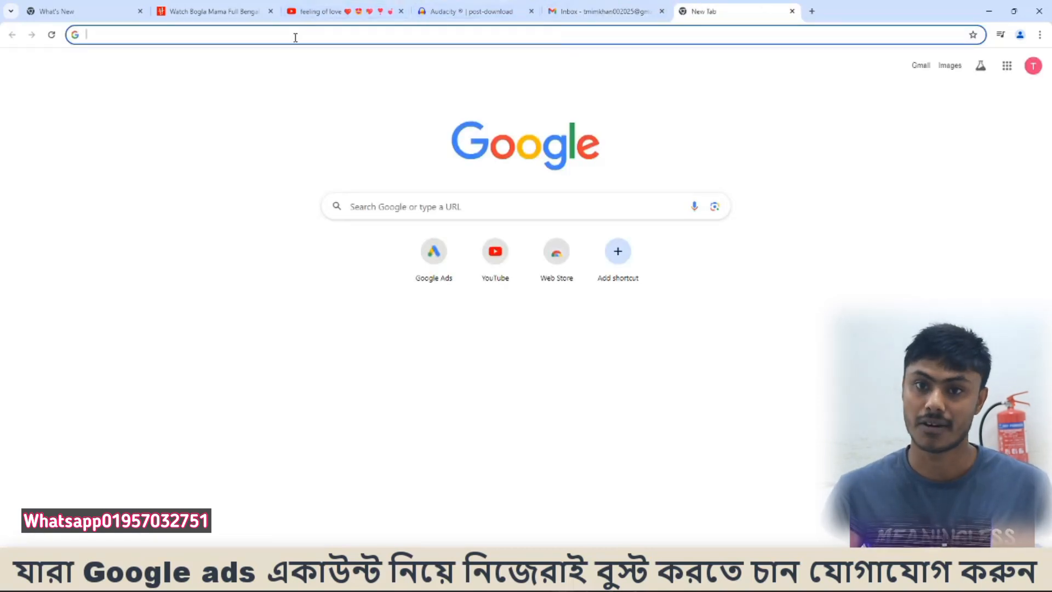
- Go to ads.google.com, sign in and create a new Google Ads account up to its business information form
text(ads.google.com)
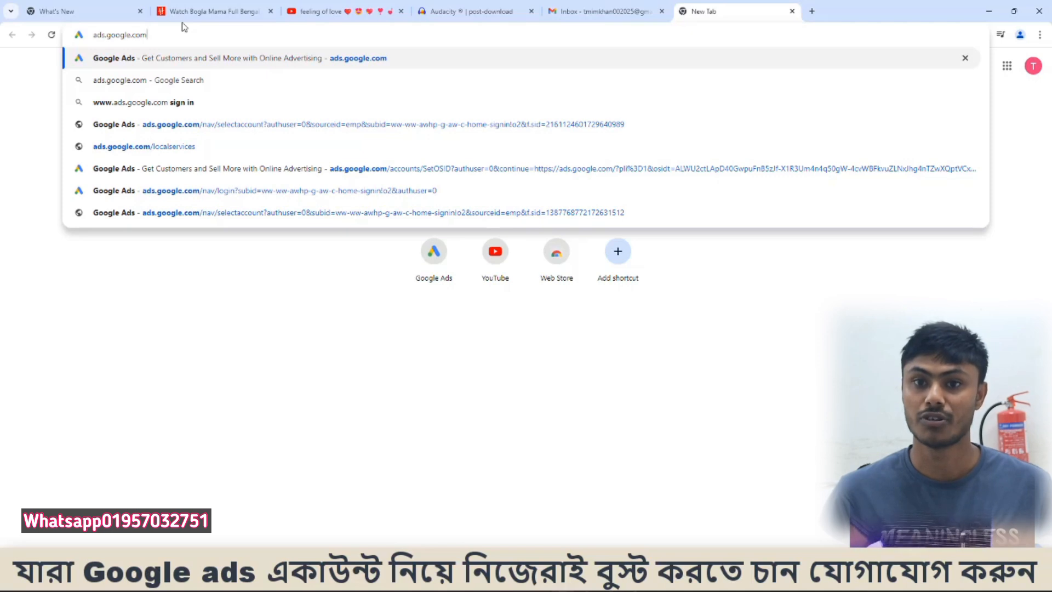
key(Return)
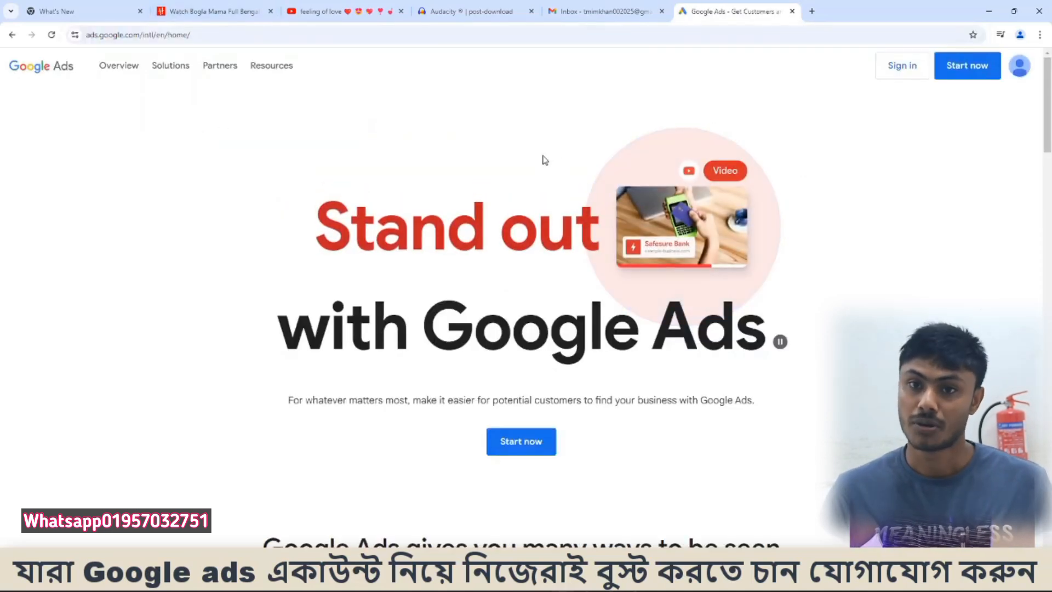
click(901, 76)
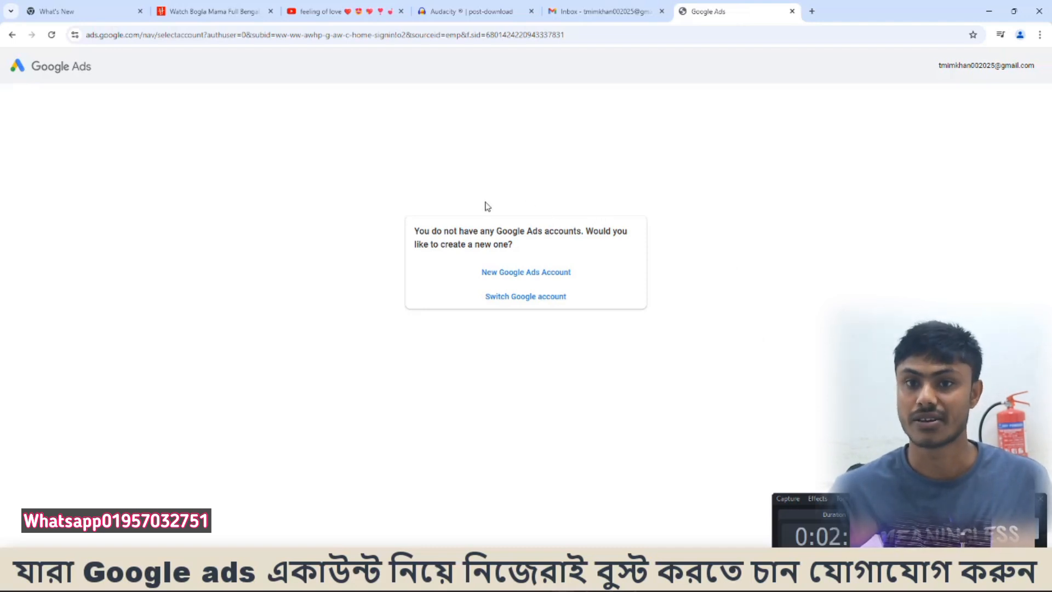
click(512, 276)
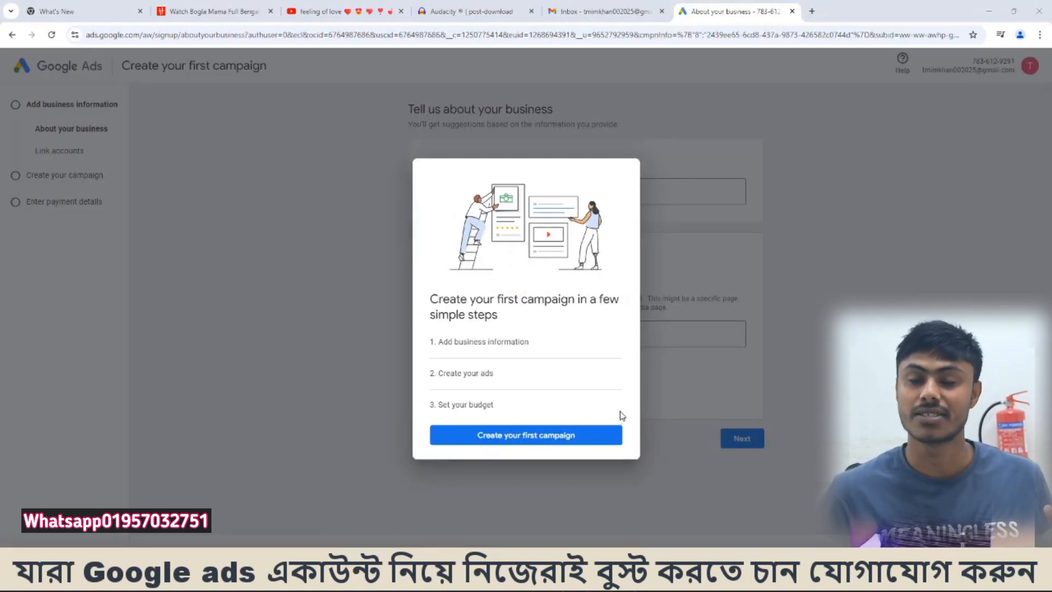
click(541, 439)
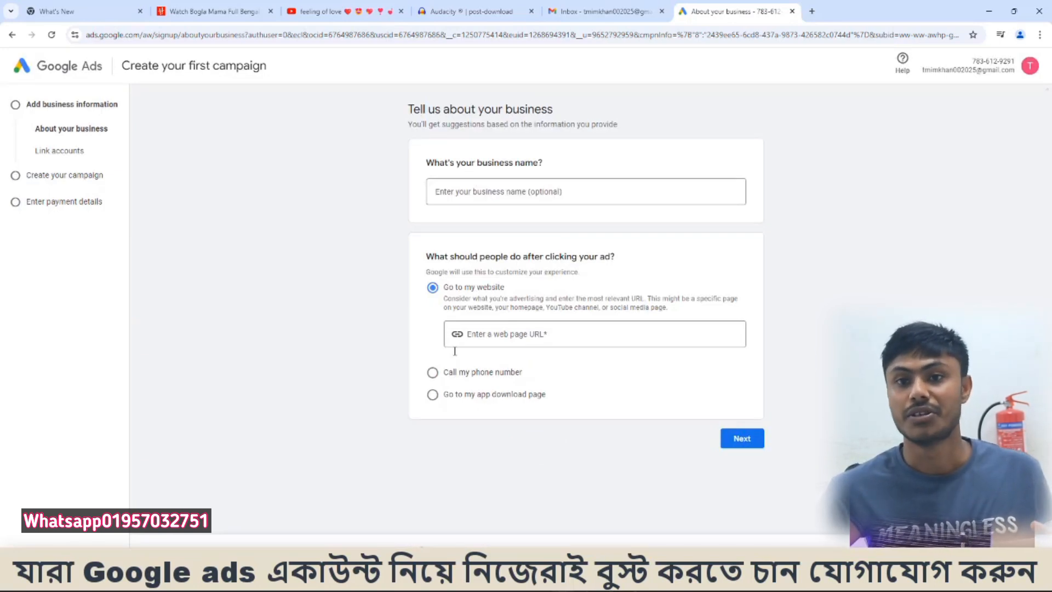
- Provide the copied YouTube video link as the ad's web page URL and skip linking other accounts
click(519, 336)
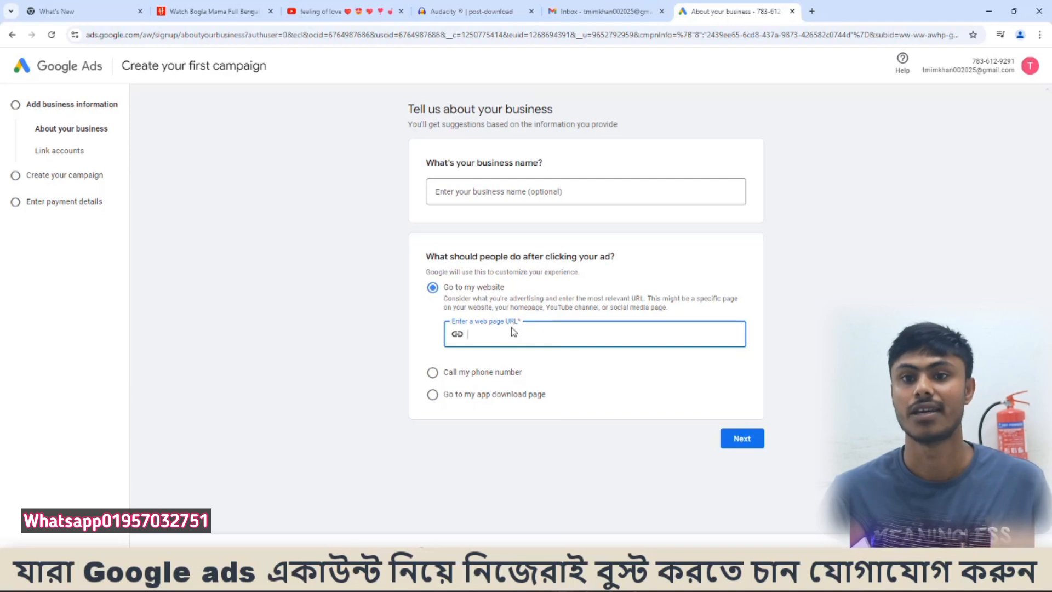
right_click(468, 333)
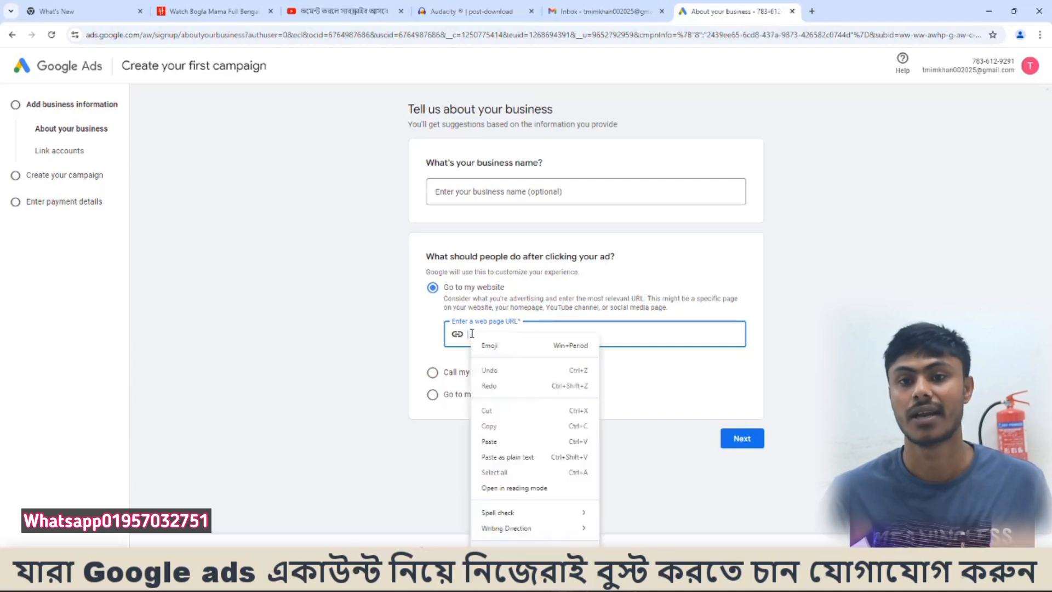
click(506, 442)
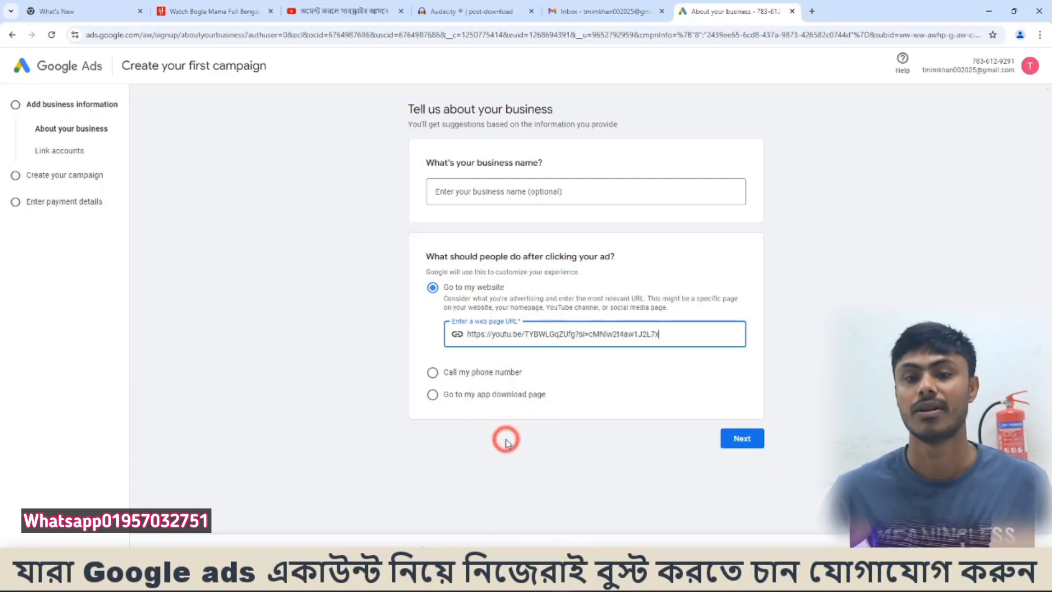
click(752, 437)
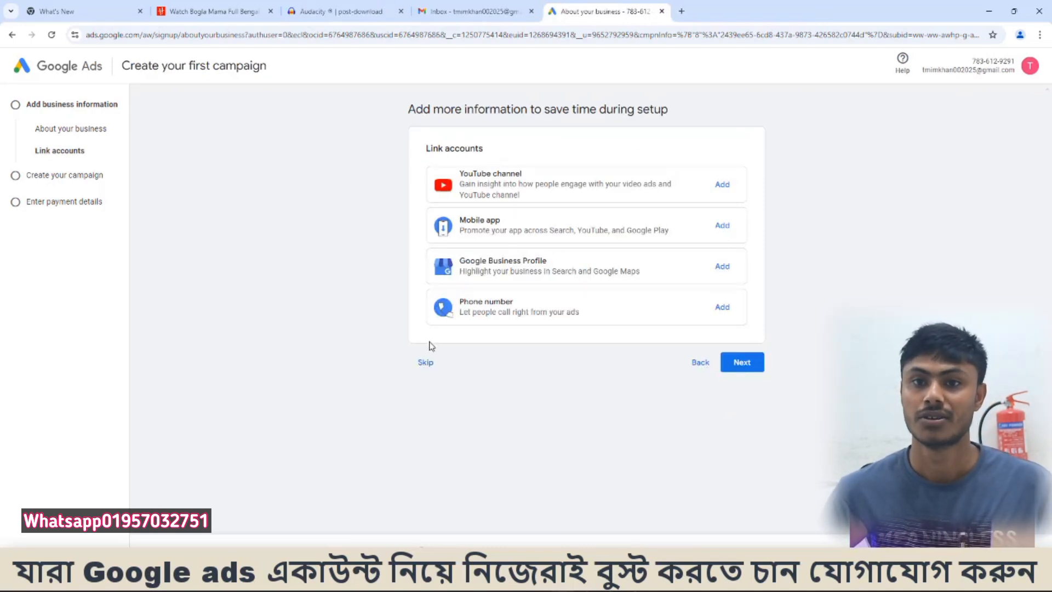
click(426, 363)
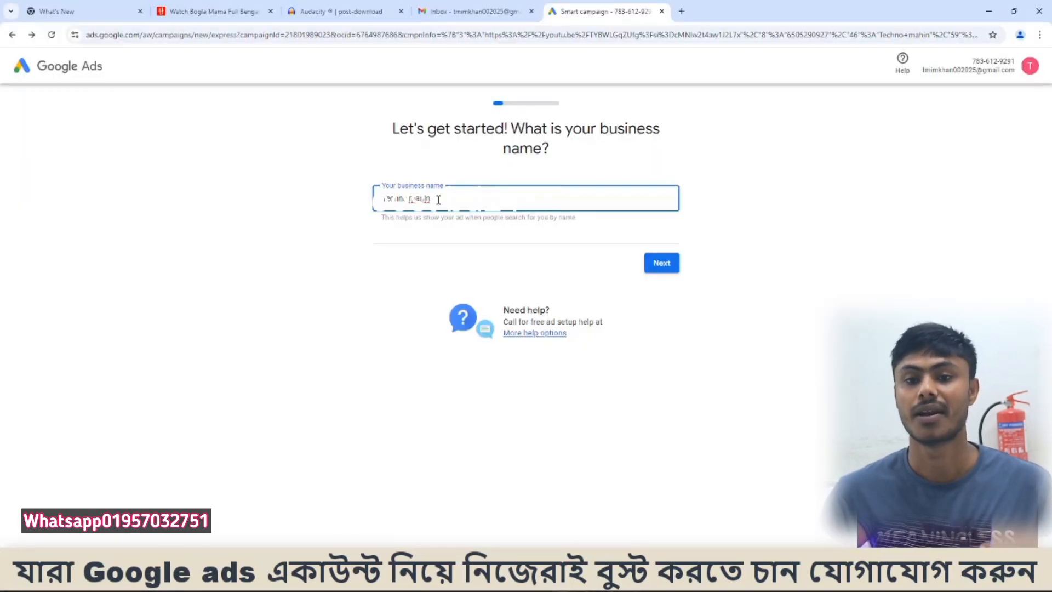
- Accept the prefilled business name and website, including the mobile landing page preview, without changes
click(667, 266)
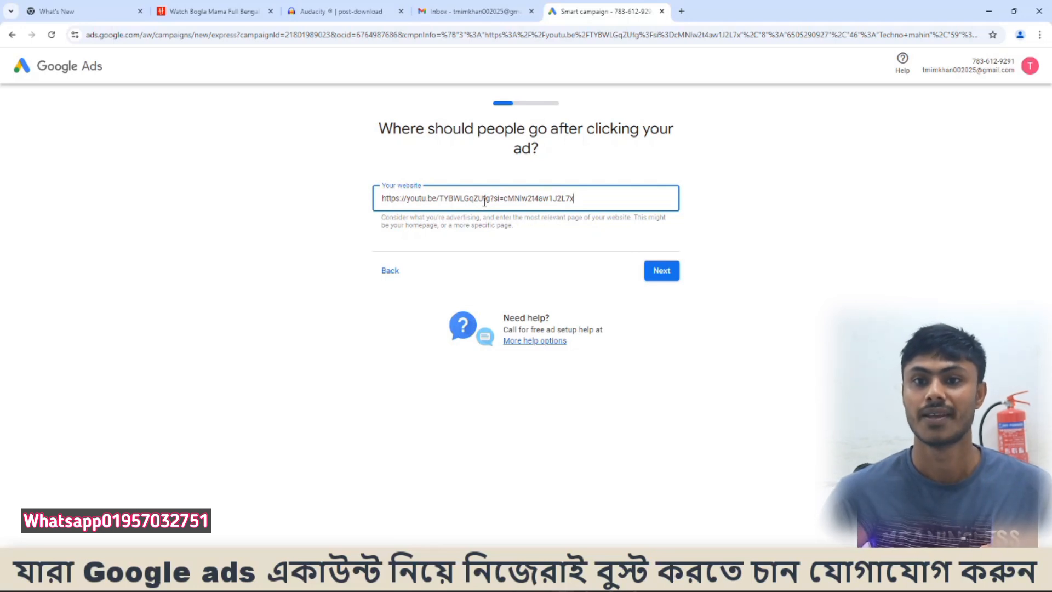
click(664, 271)
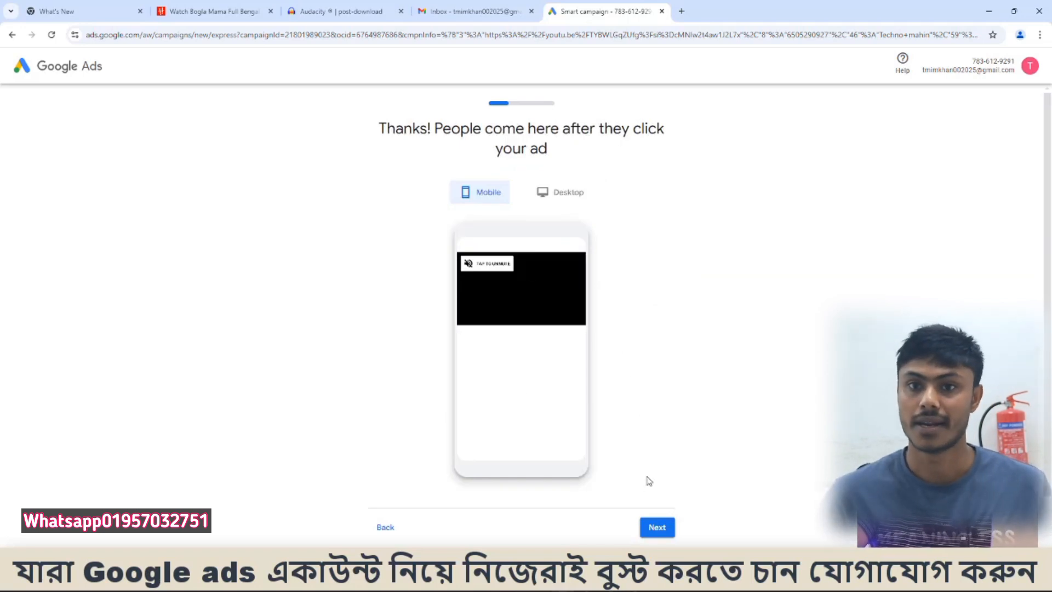
click(656, 529)
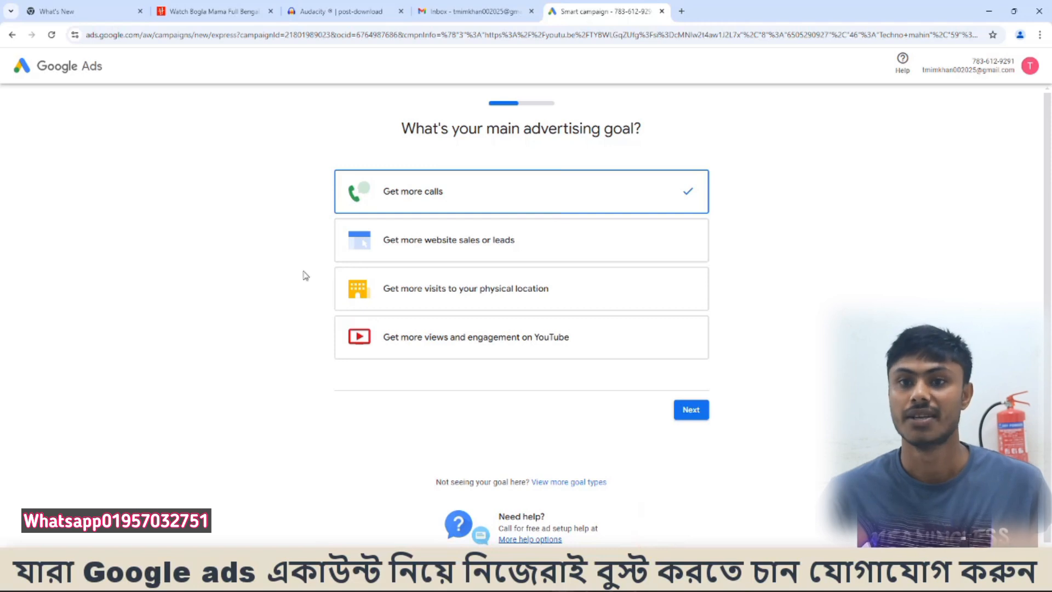
- View more goal types and choose to set up an account only, without a campaign
scroll(643, 479, down, 1)
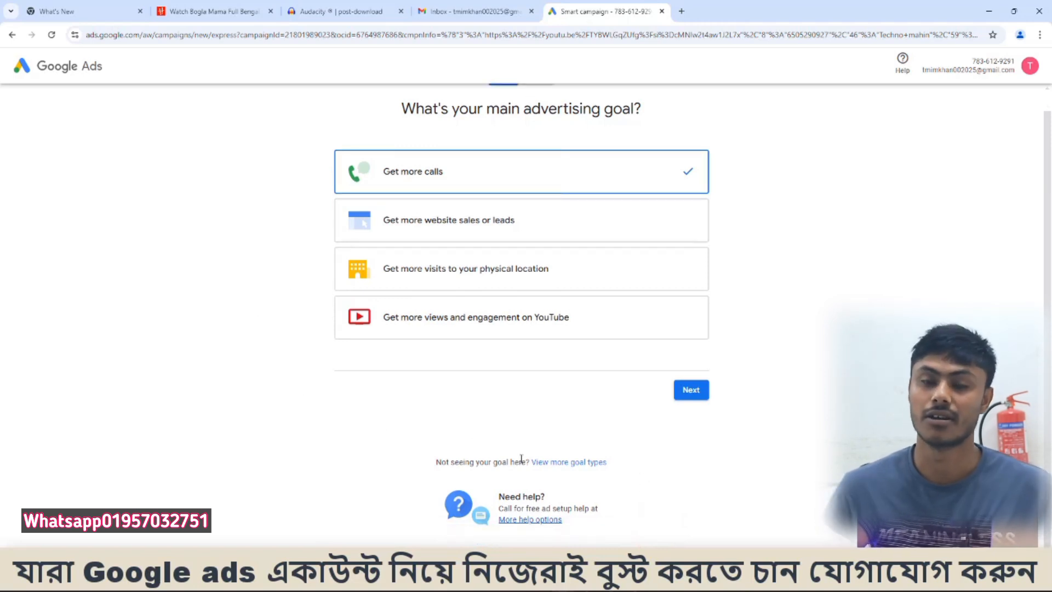
click(597, 463)
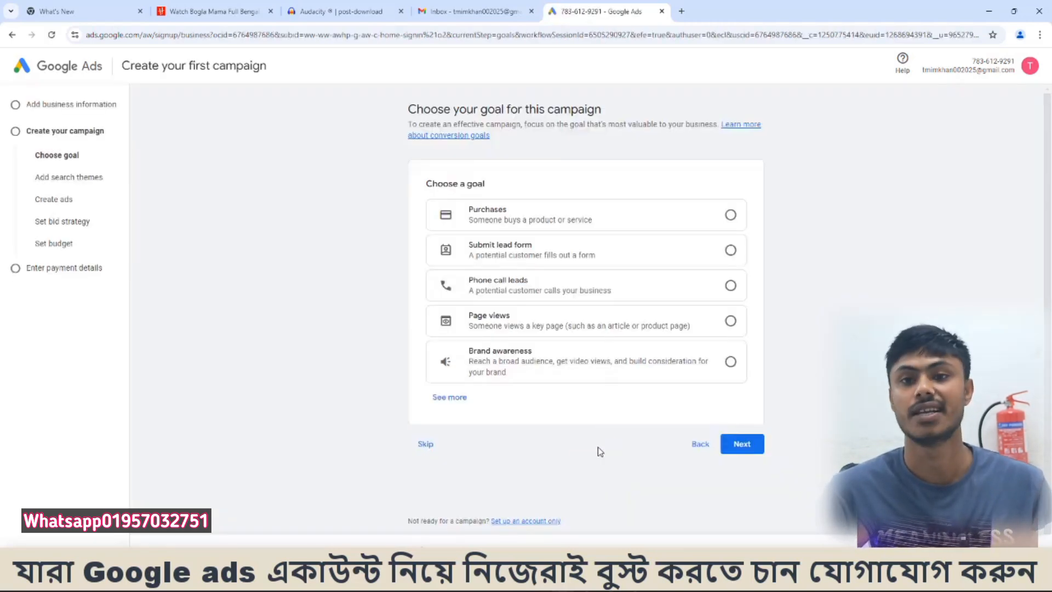
scroll(561, 457, down, 1)
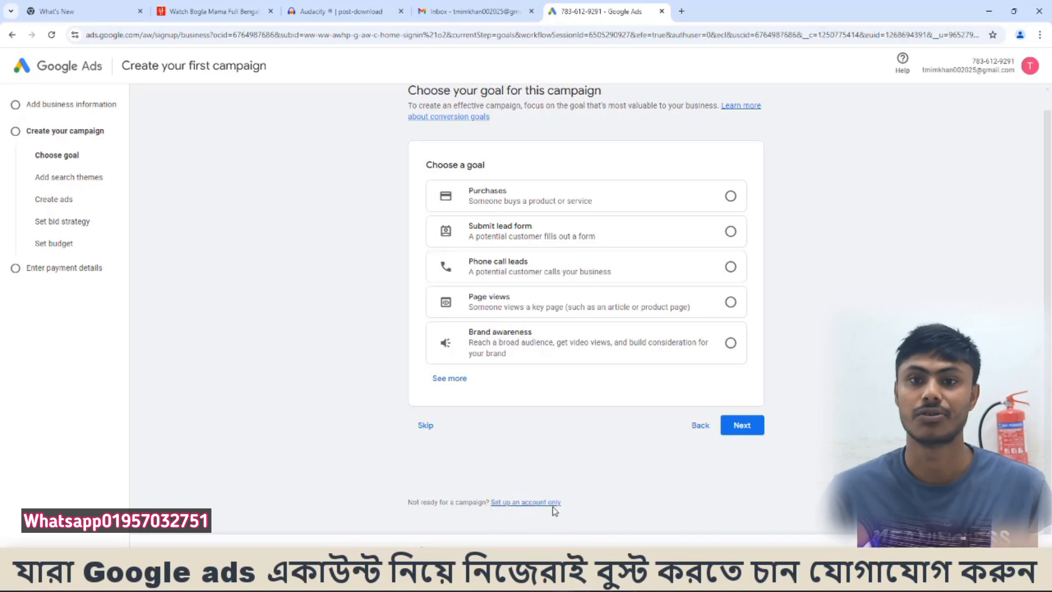
click(523, 504)
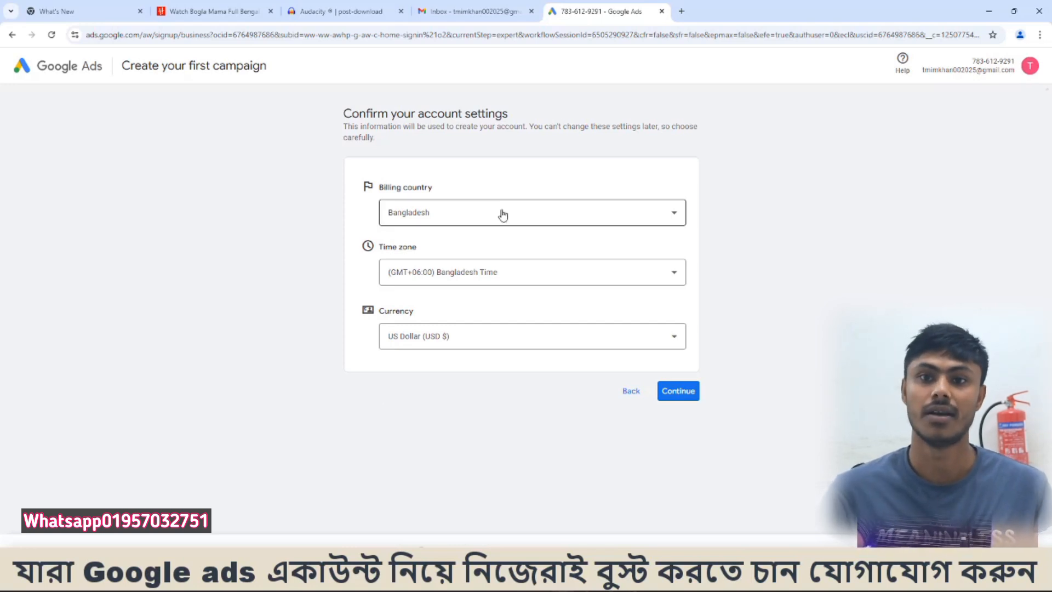
- Set the billing country to India and the currency to Indian Rupee (INR ₹), and continue with these account settings
click(412, 211)
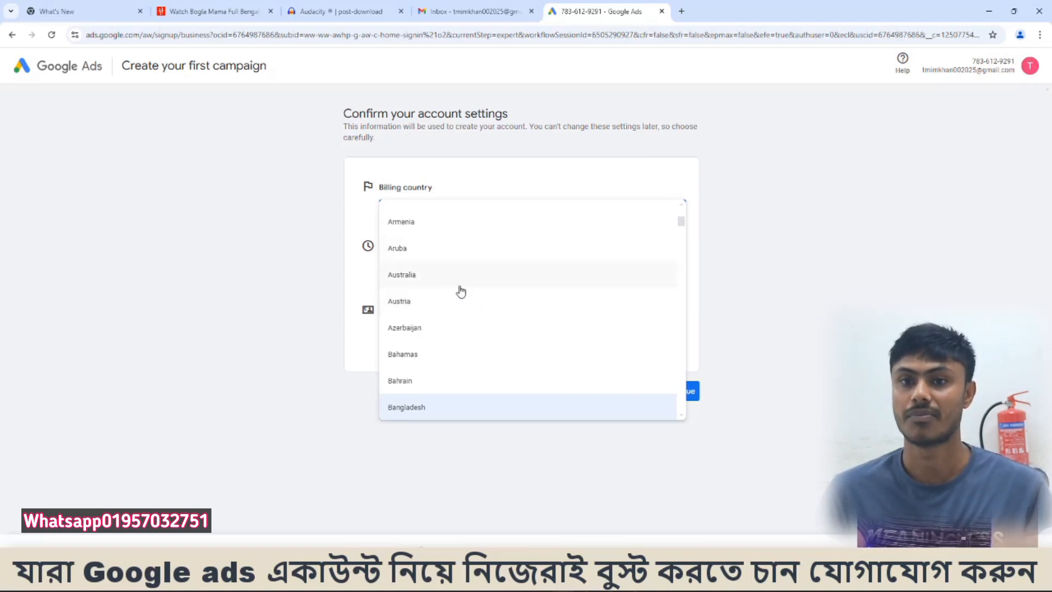
scroll(462, 289, down, 1)
scroll(462, 289, down, 10)
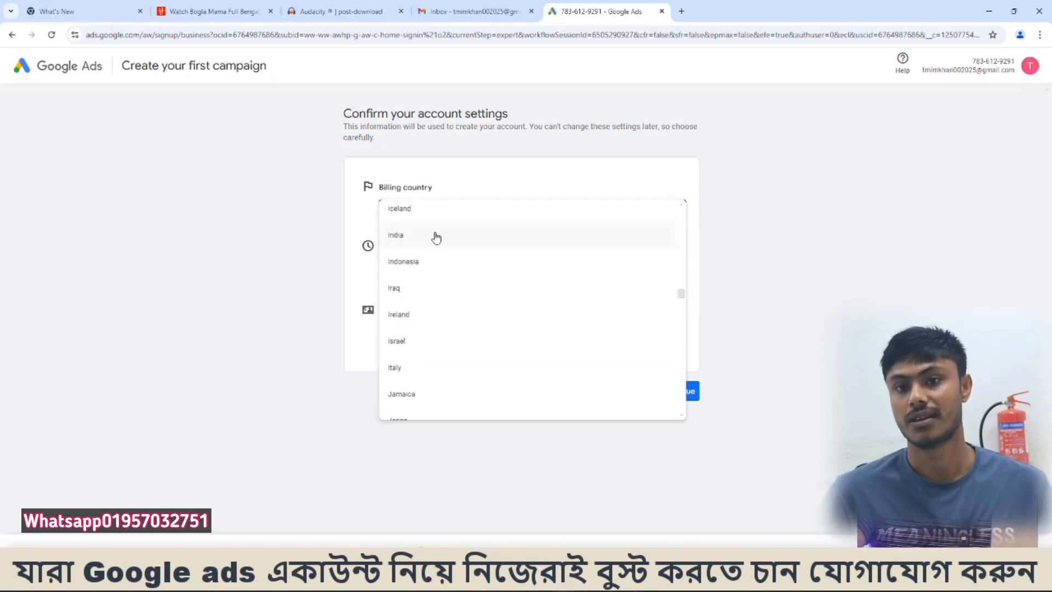
click(434, 234)
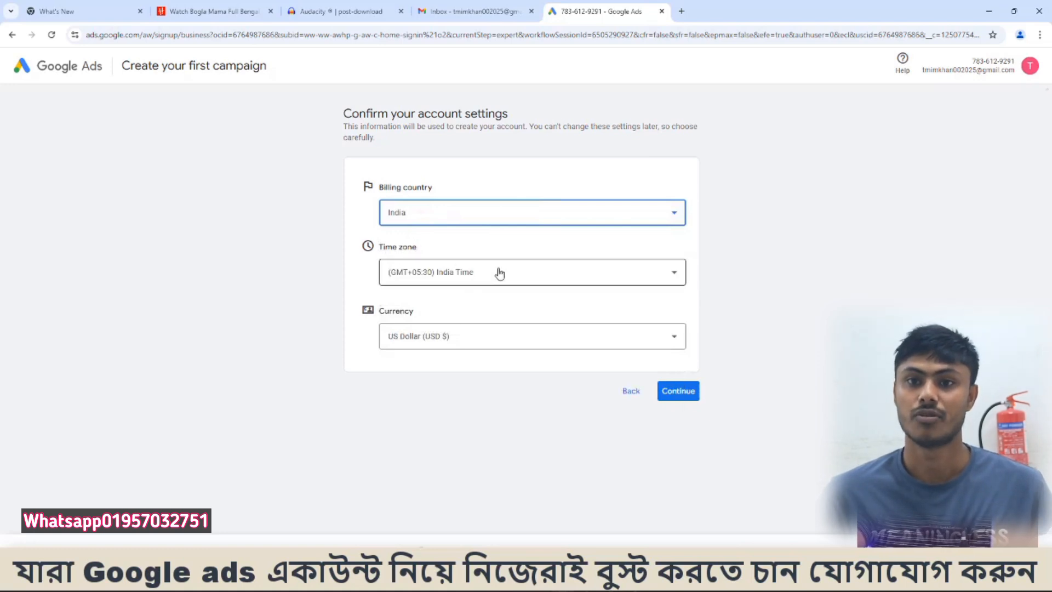
click(431, 336)
scroll(458, 408, up, 3)
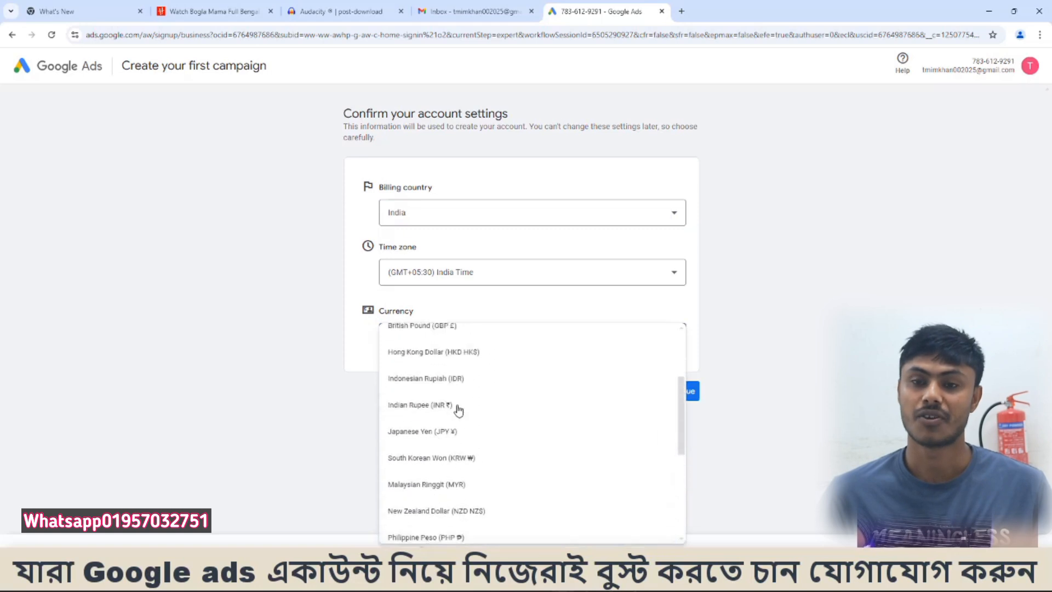
click(446, 408)
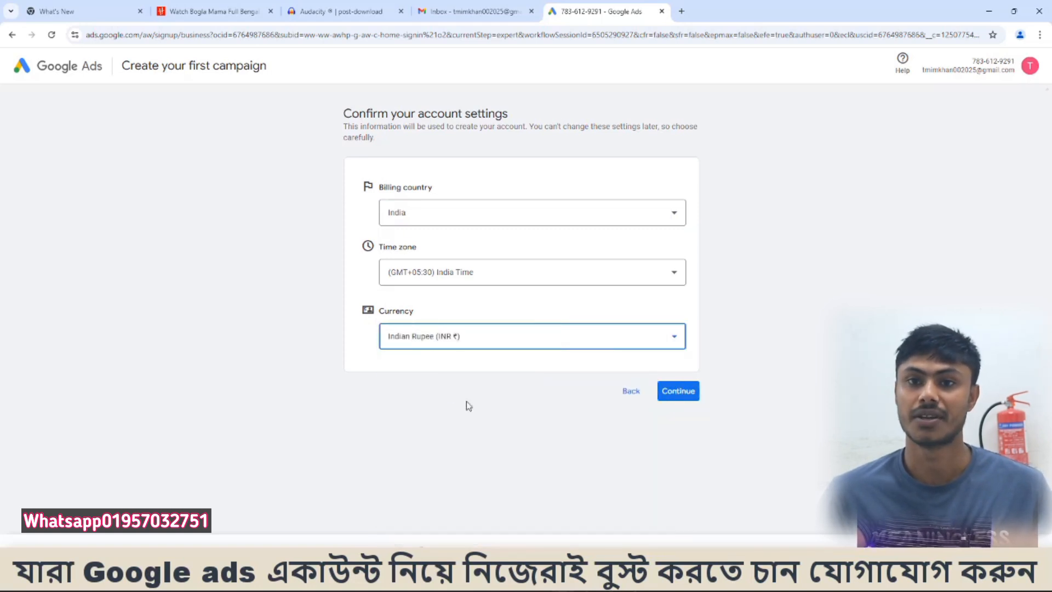
click(689, 394)
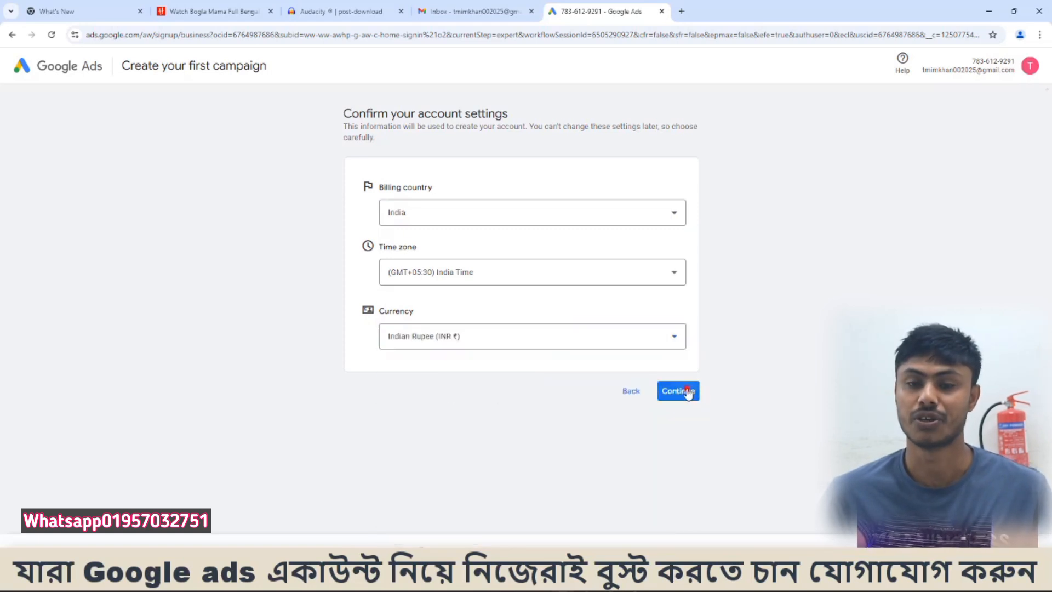
- Start a new payments profile and set its profile type to Individual
scroll(606, 317, down, 1)
scroll(575, 279, down, 4)
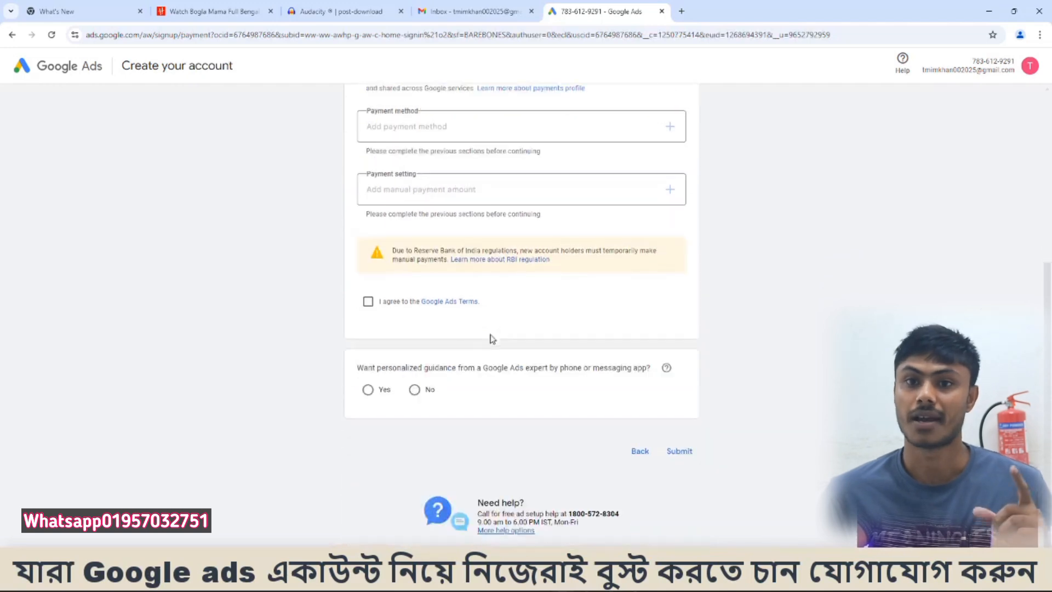
scroll(469, 317, up, 5)
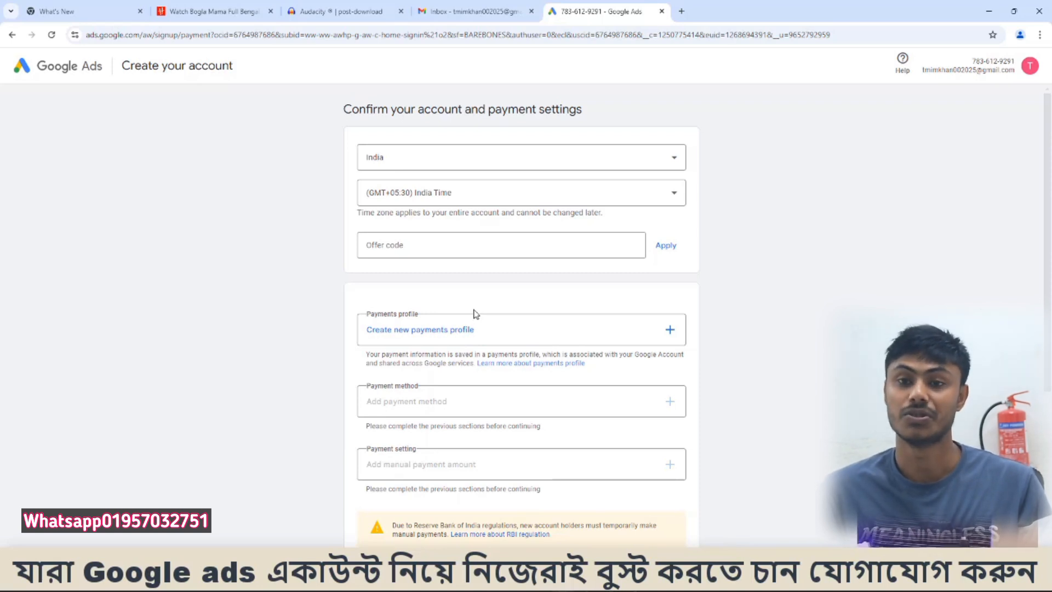
scroll(475, 295, down, 1)
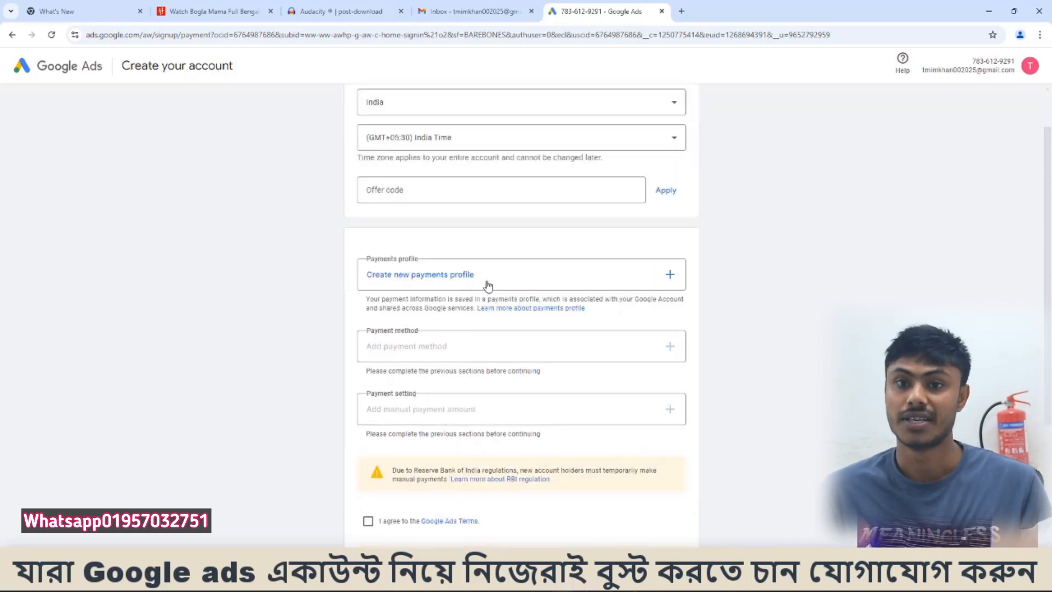
click(487, 278)
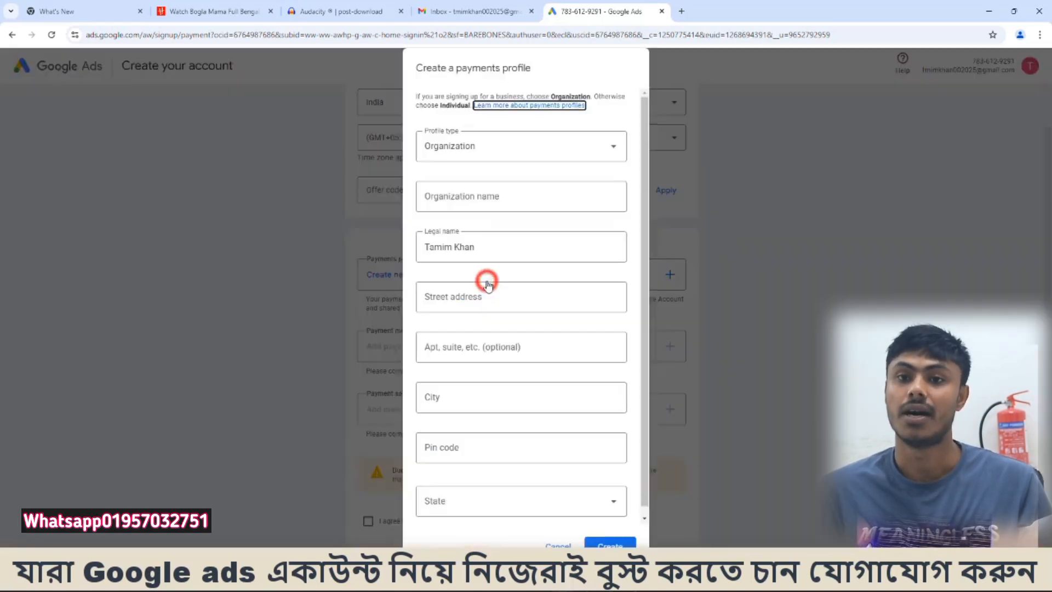
click(517, 144)
click(454, 221)
- Fill in the profile's street address, city, postal pin code and state, and create the payments profile
click(448, 269)
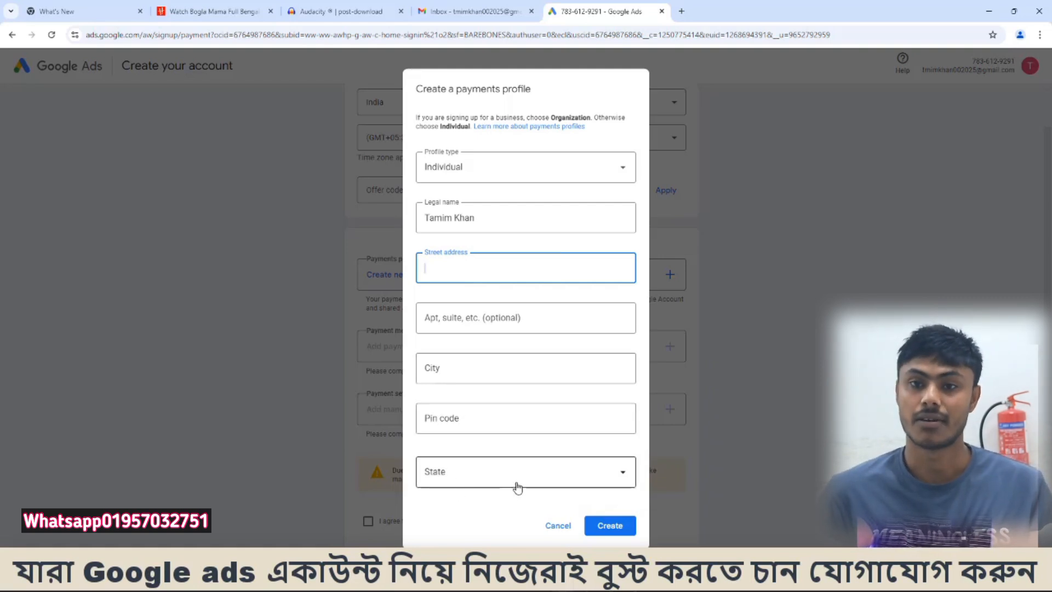
drag(535, 268, 411, 269)
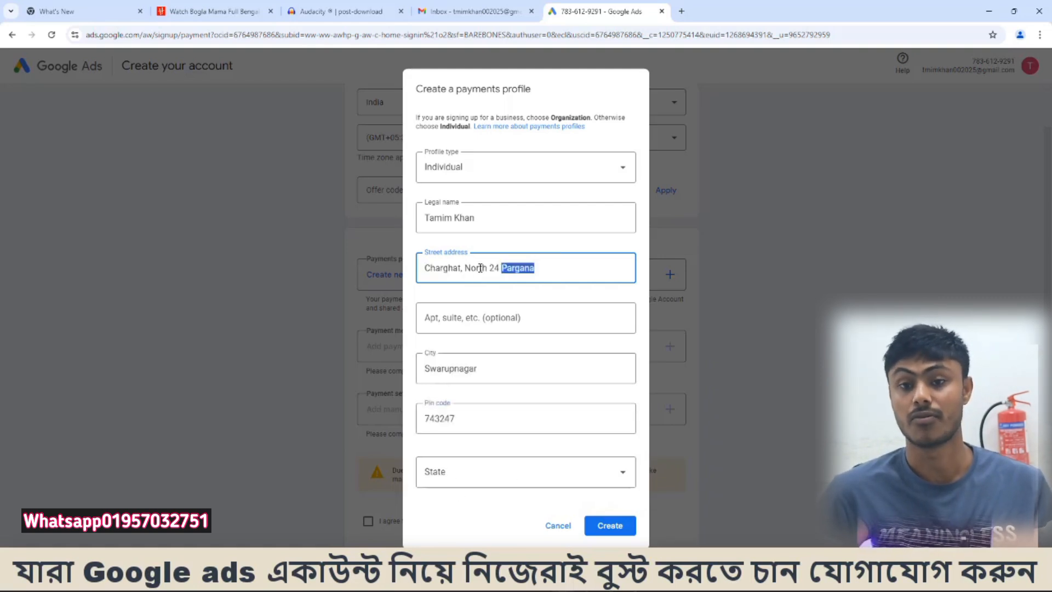
double_click(502, 369)
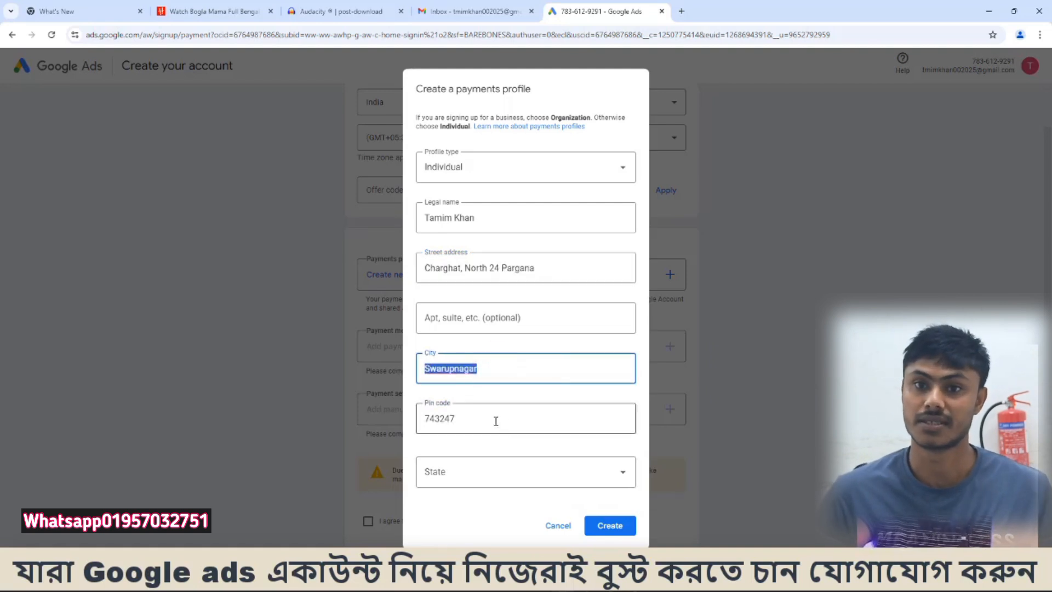
drag(496, 421, 419, 419)
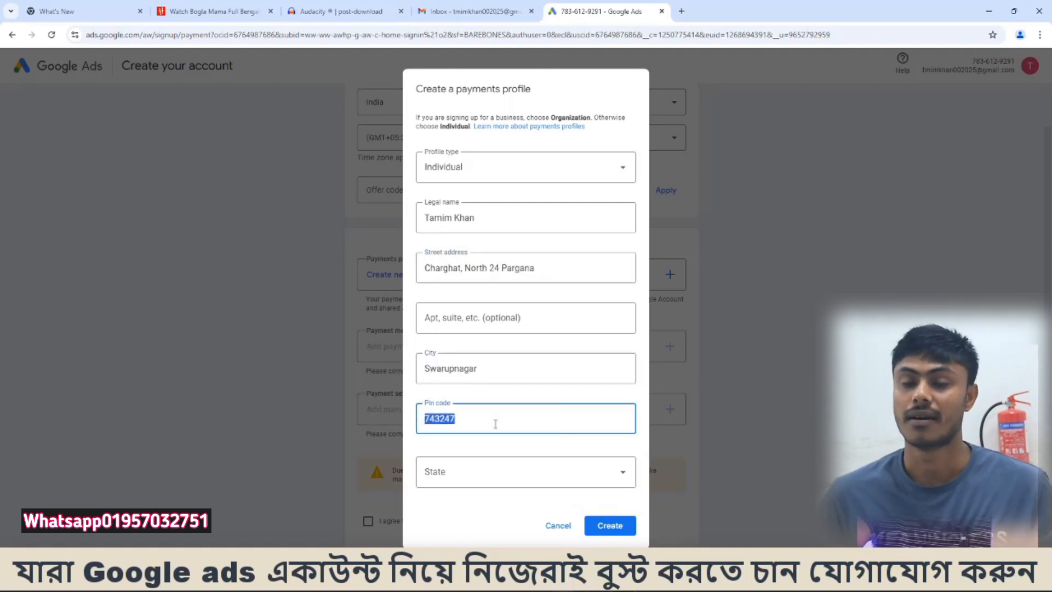
click(509, 470)
scroll(447, 439, down, 10)
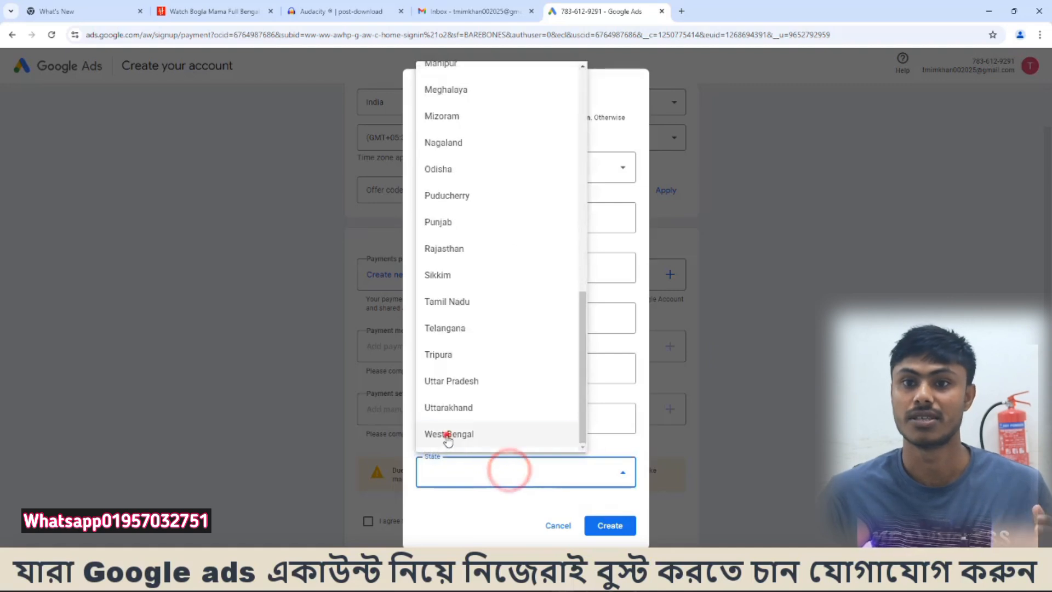
click(447, 434)
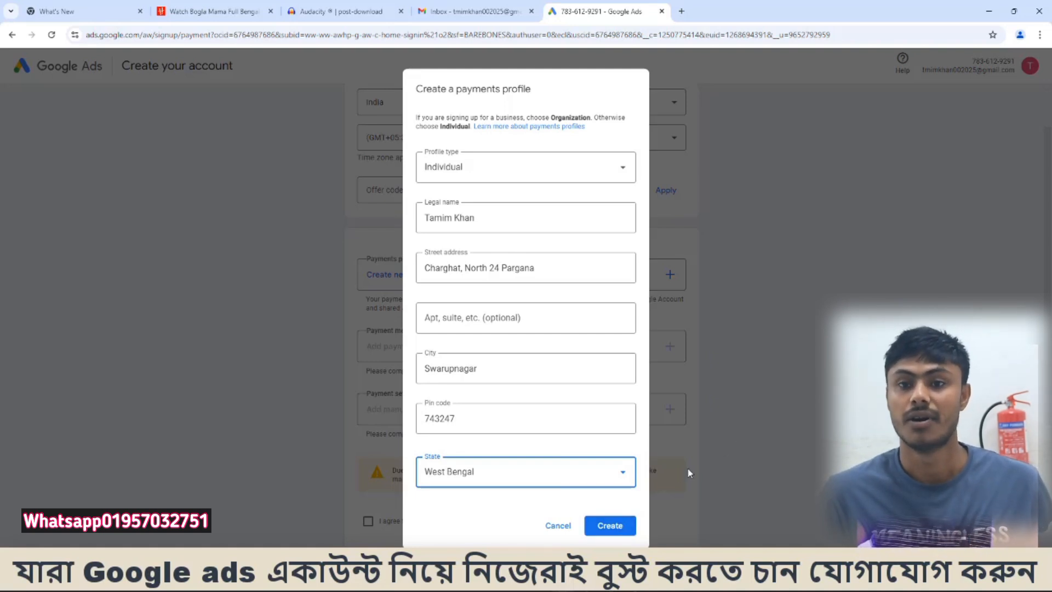
click(603, 523)
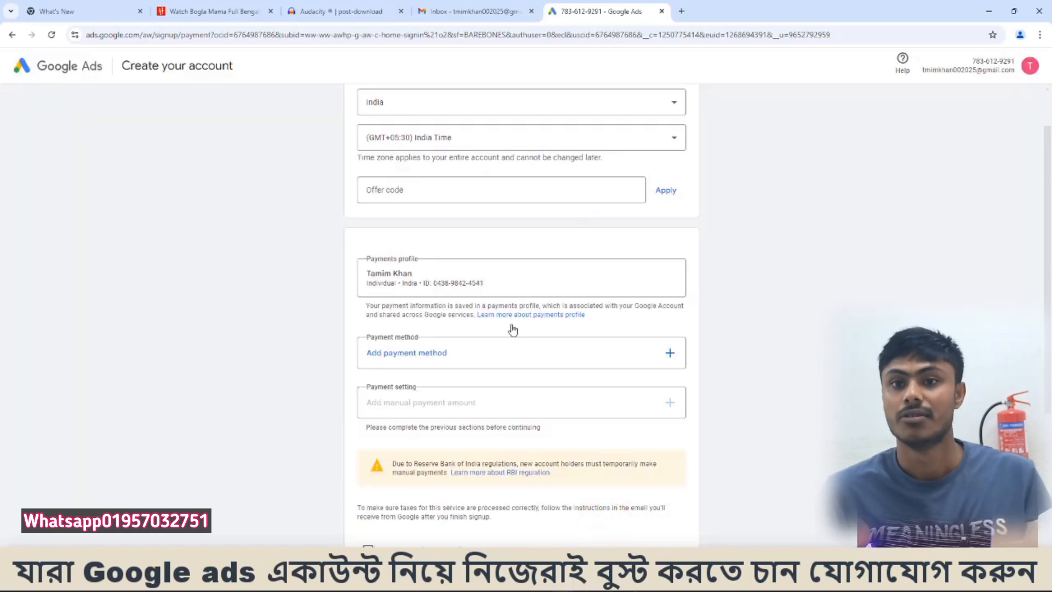
- Set the account's payment method to Pay with NetBanking
click(479, 354)
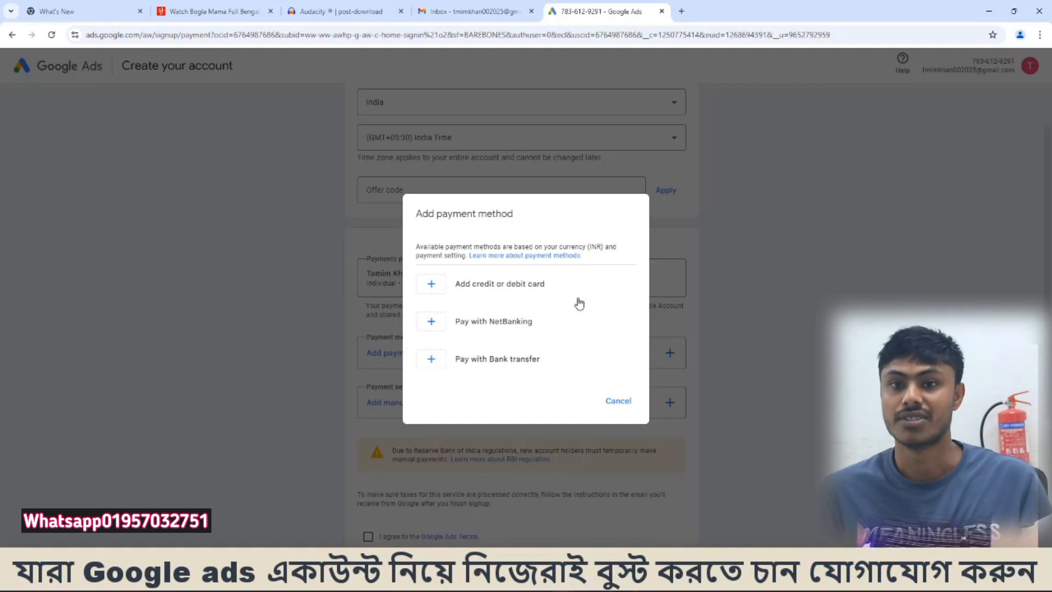
click(504, 324)
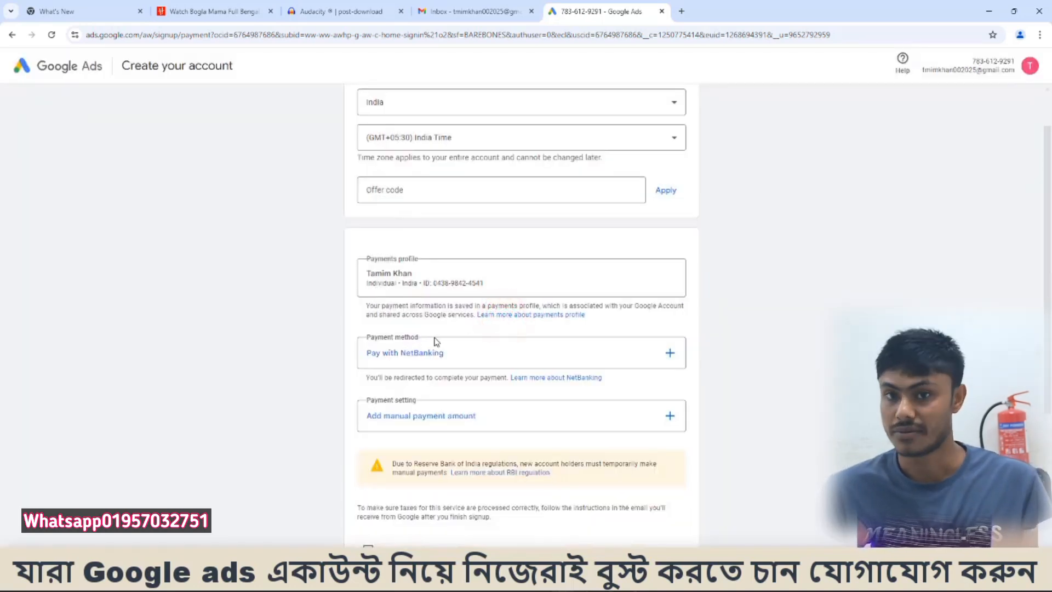
- Add a manual payment amount of ₹1,000 as the account's payment setting
scroll(435, 345, down, 2)
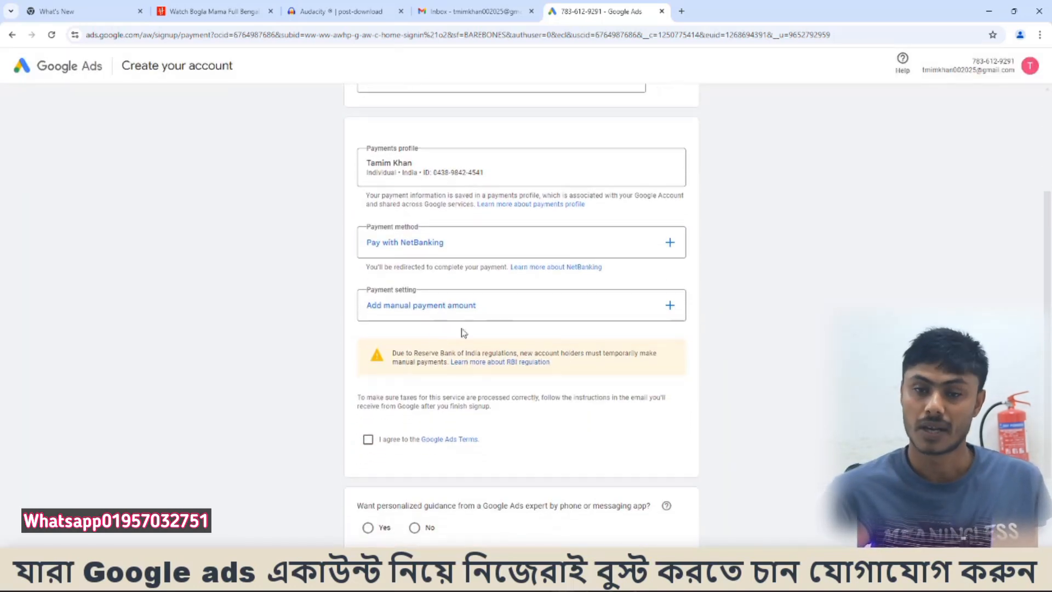
click(518, 313)
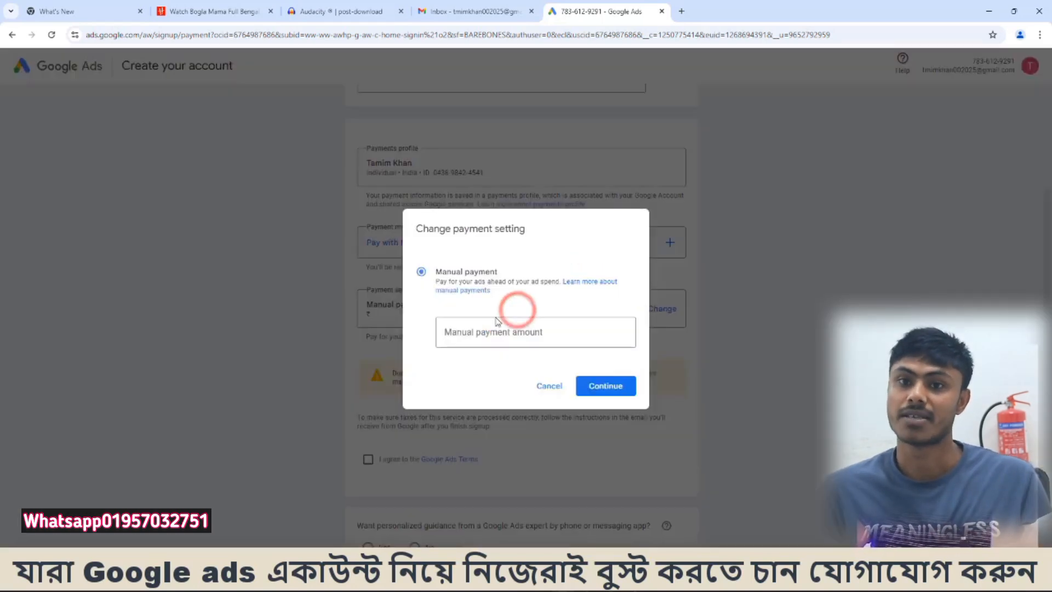
click(461, 334)
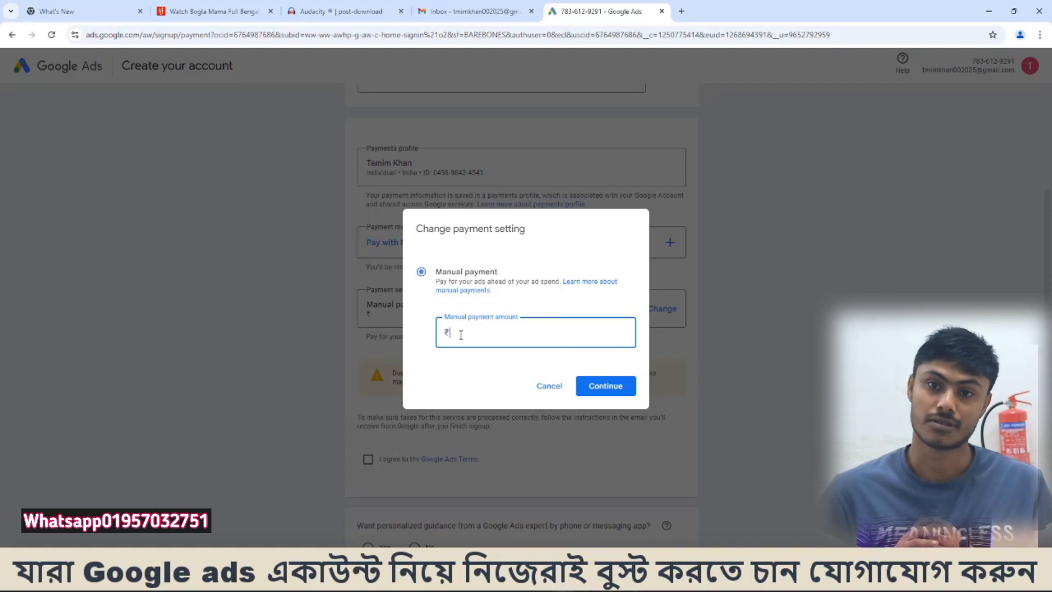
text(1000)
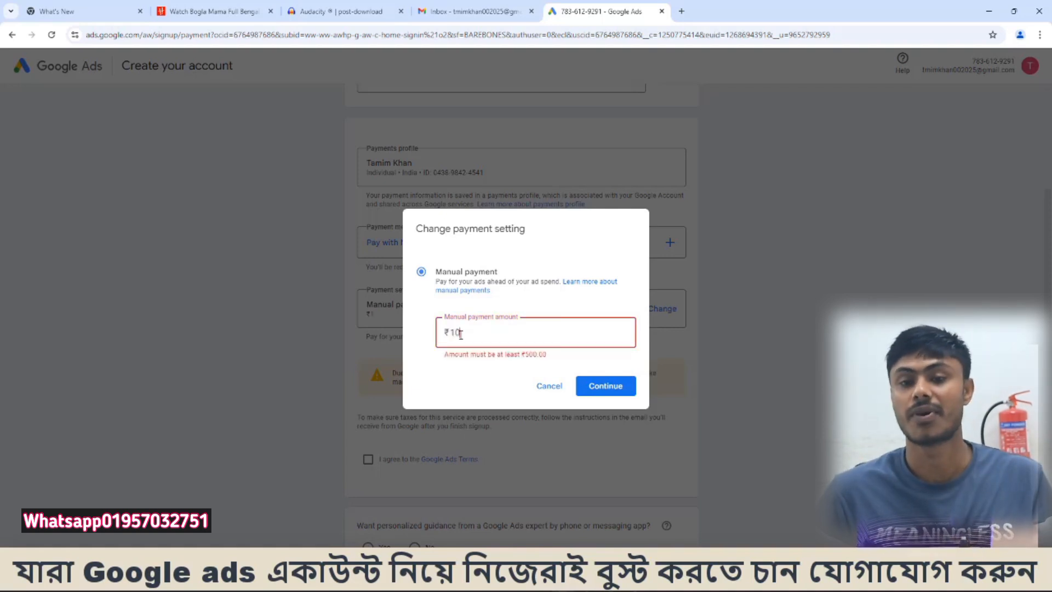
click(621, 387)
- Agree to the Google Ads Terms and choose No for personalized guidance from a Google Ads expert
scroll(469, 391, down, 2)
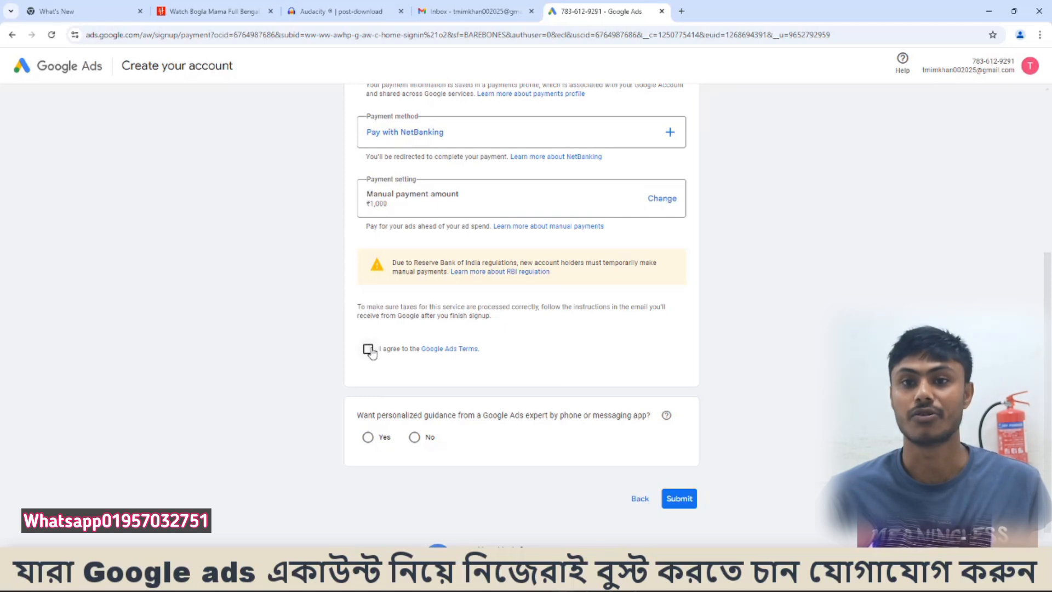
click(368, 349)
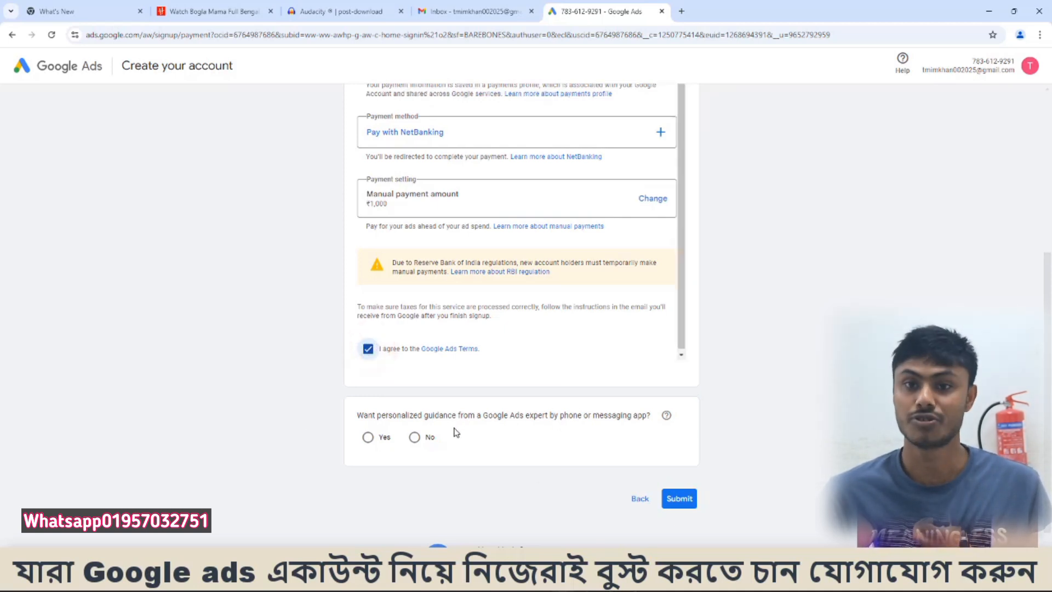
click(414, 437)
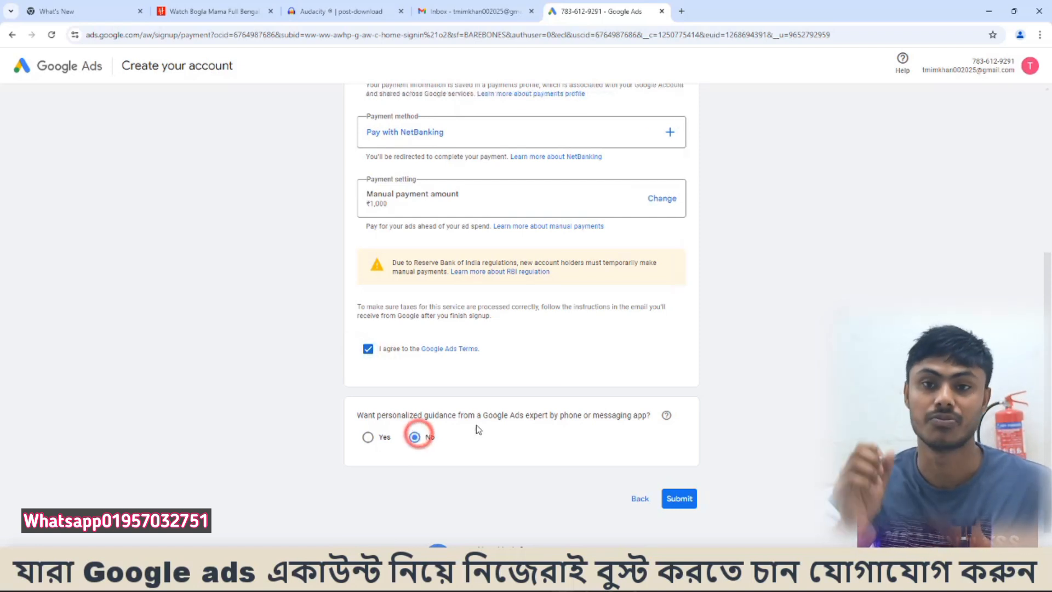
- Submit the account signup and continue to the new account's overview
scroll(417, 438, down, 1)
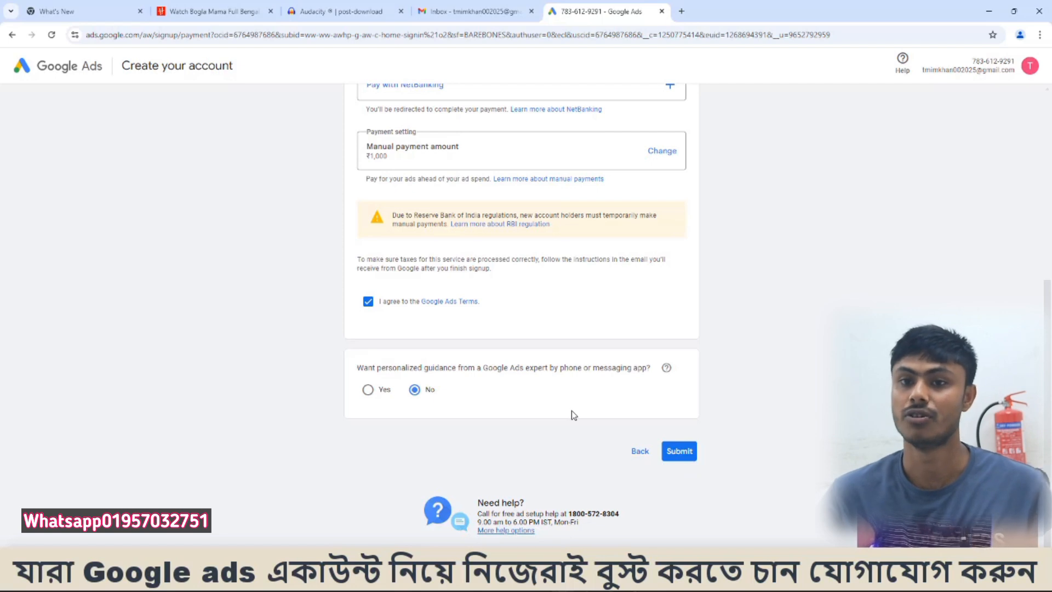
click(680, 451)
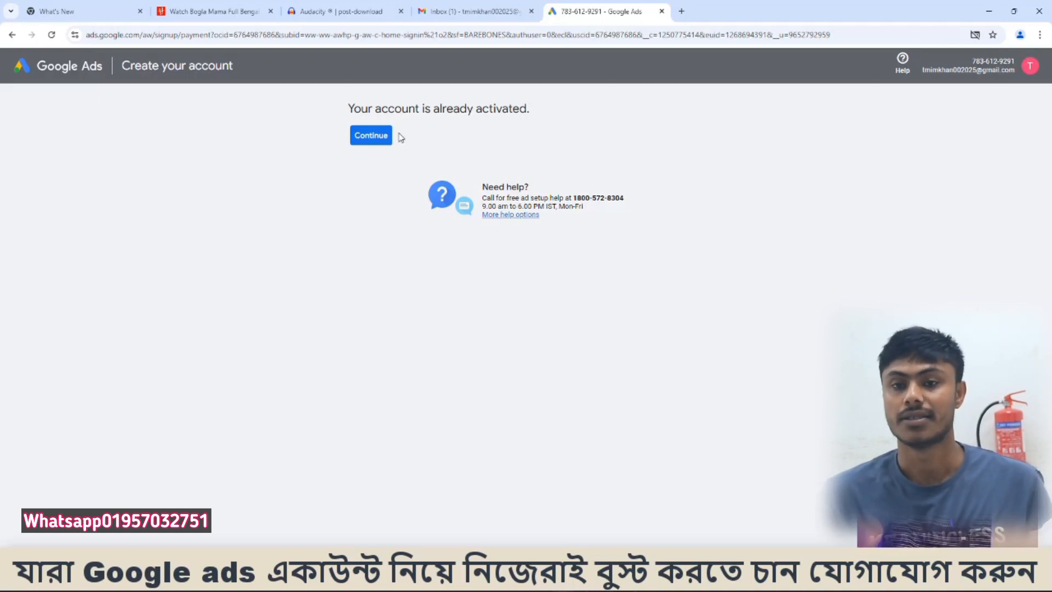
click(371, 136)
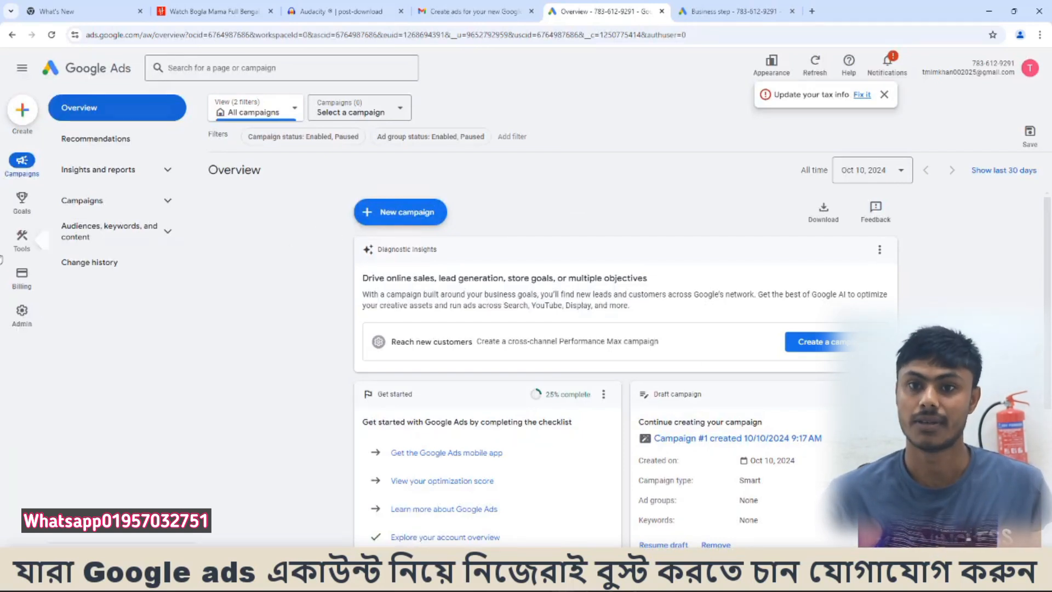
- Add funds of ₹1,000 with NetBanking from the billing summary and check the last payment entry there
mouse_move(34, 287)
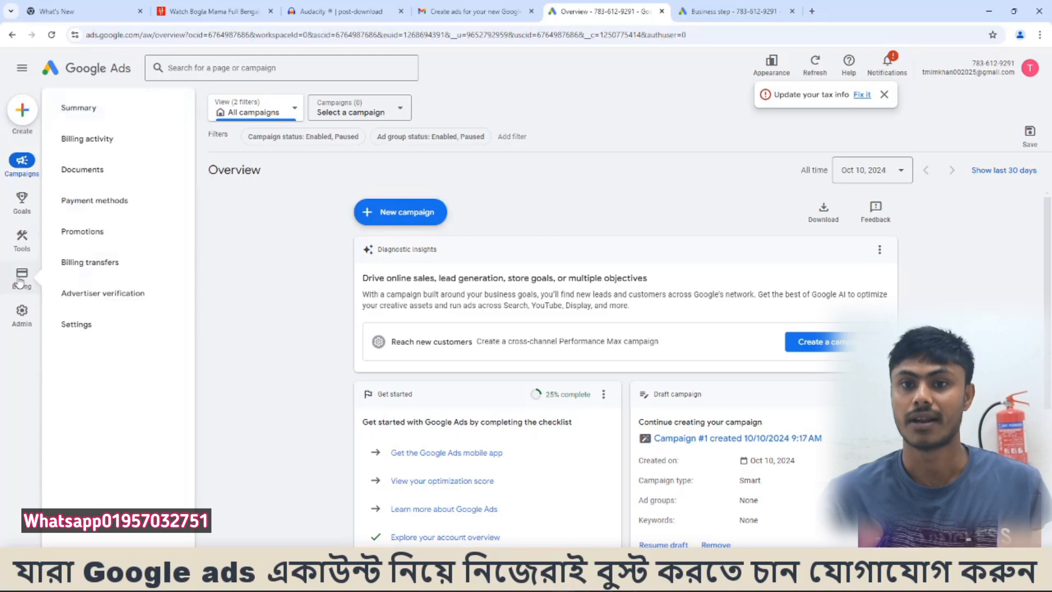
click(21, 277)
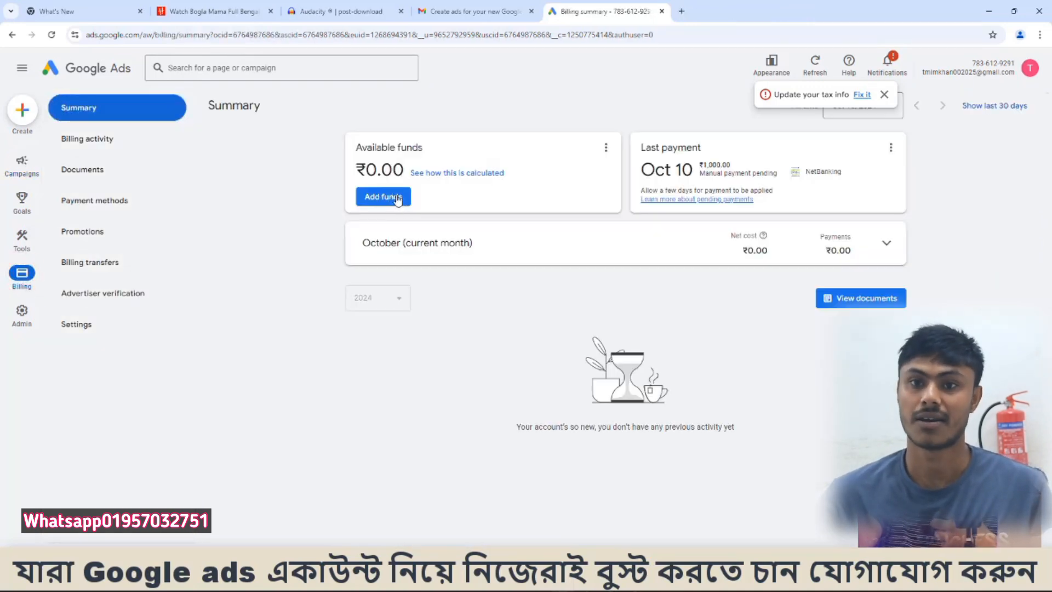
click(378, 196)
click(436, 327)
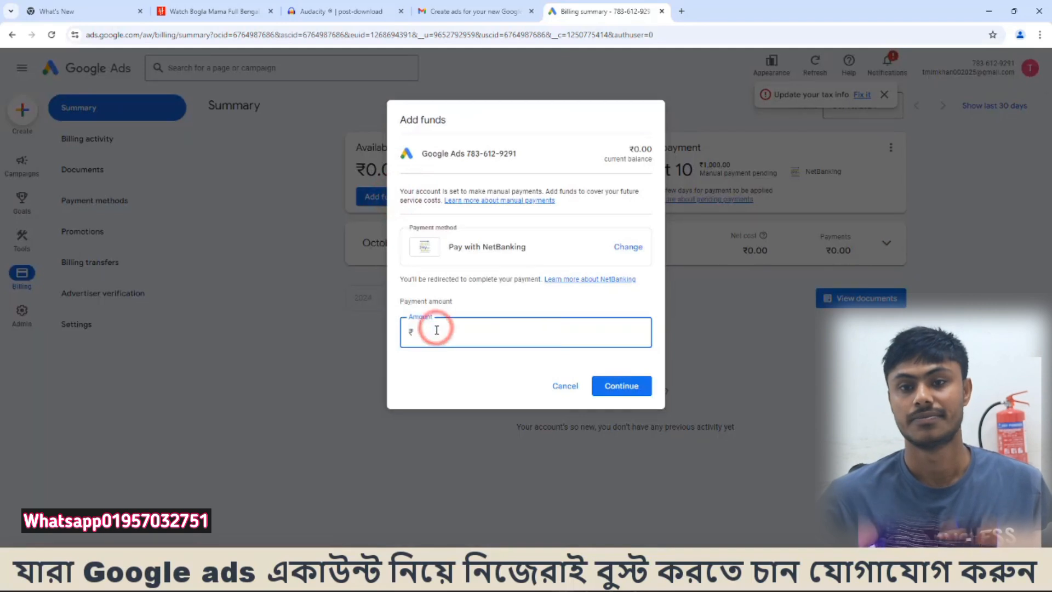
text(1000)
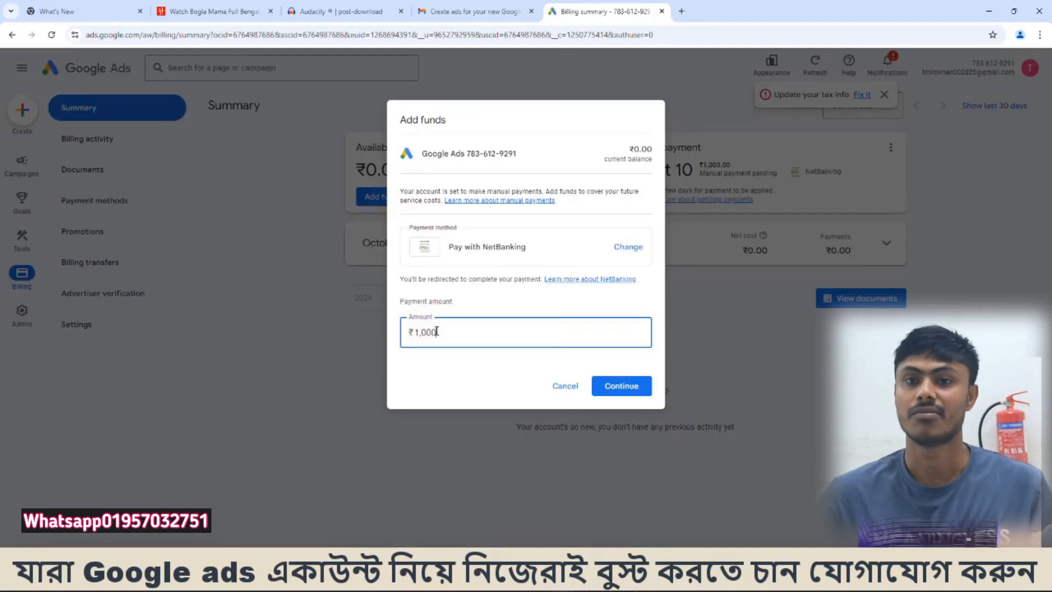
click(625, 385)
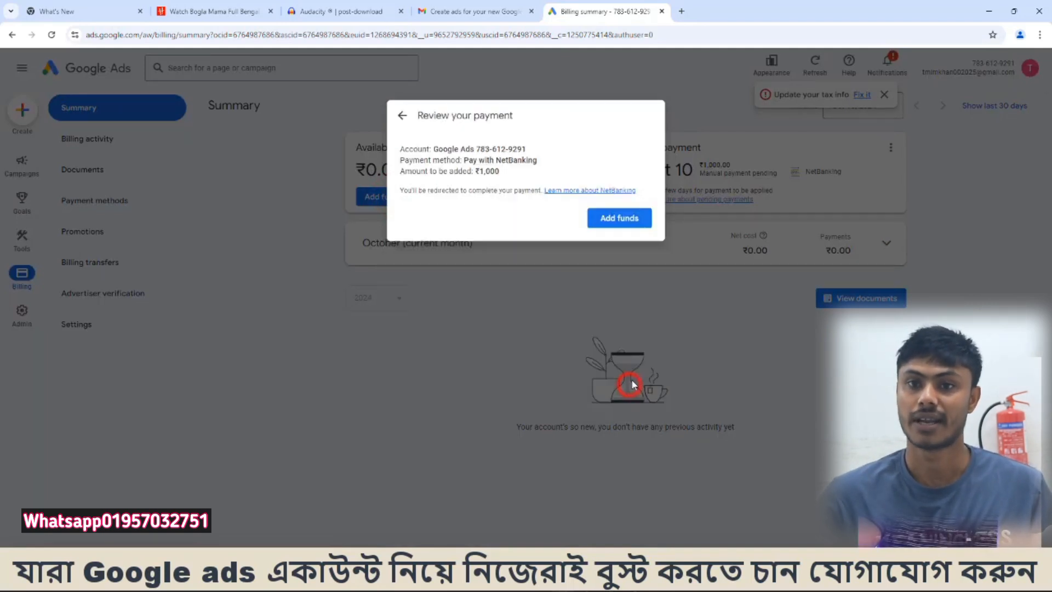
click(635, 226)
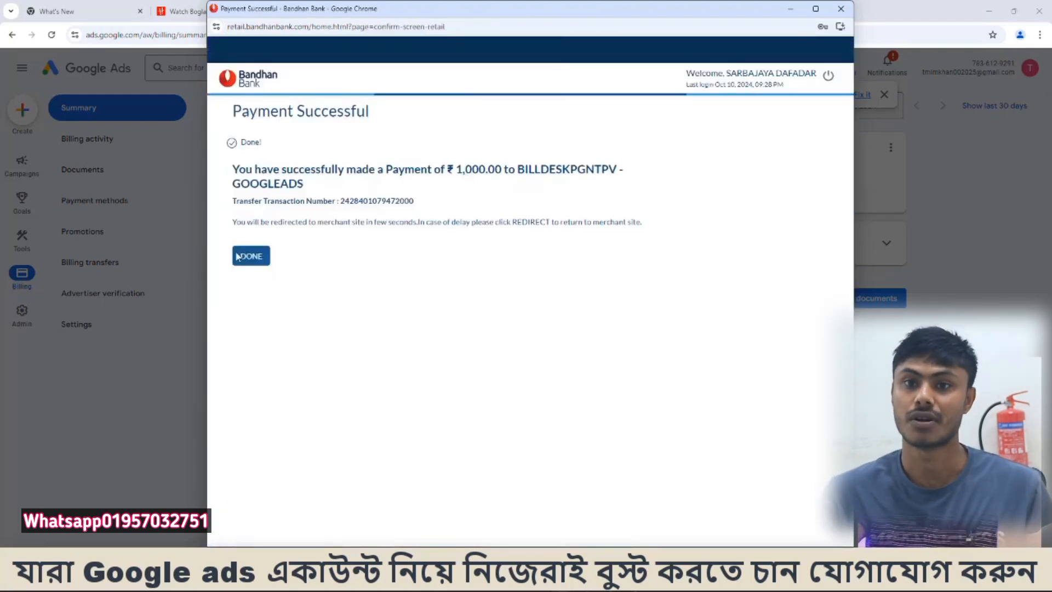
drag(700, 168, 754, 183)
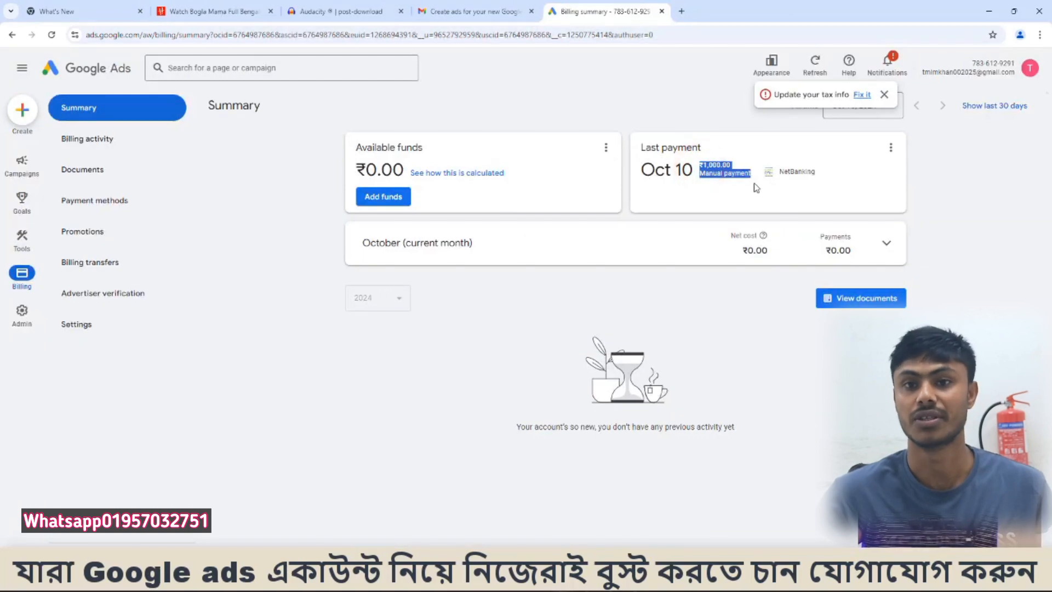
click(759, 195)
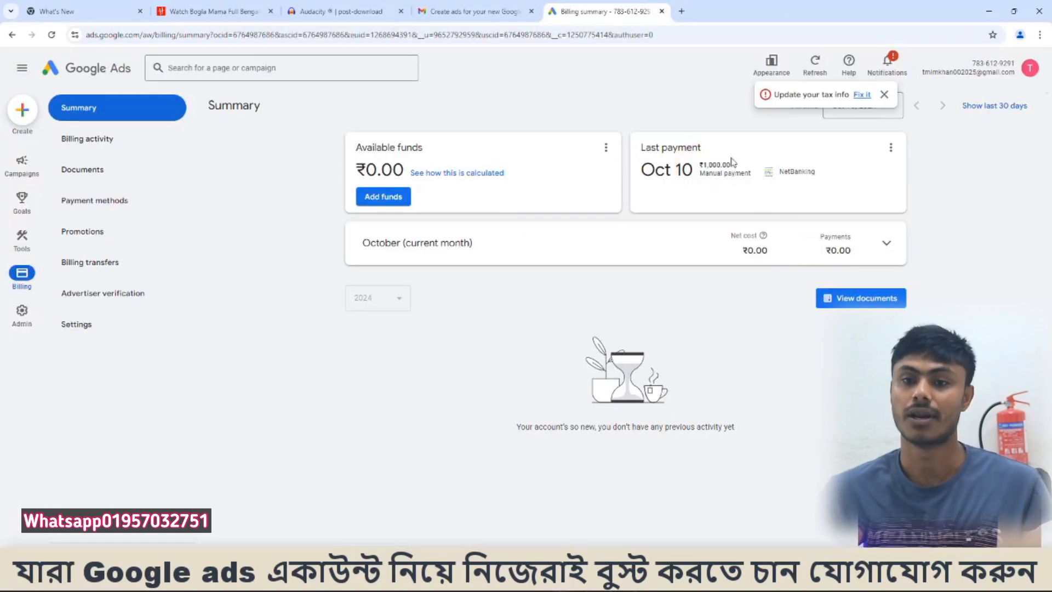